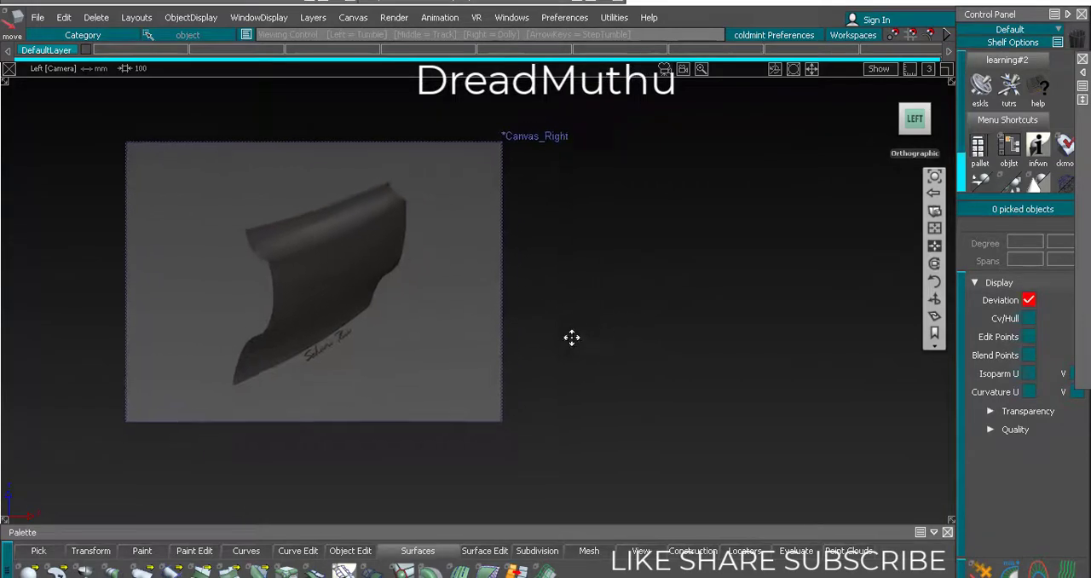
Examine the curved panel shown in the reference image canvas, including its edges and overall proportions
alt+shift+right_drag(565, 344, 572, 327)
alt+shift+middle_drag(571, 326, 554, 340)
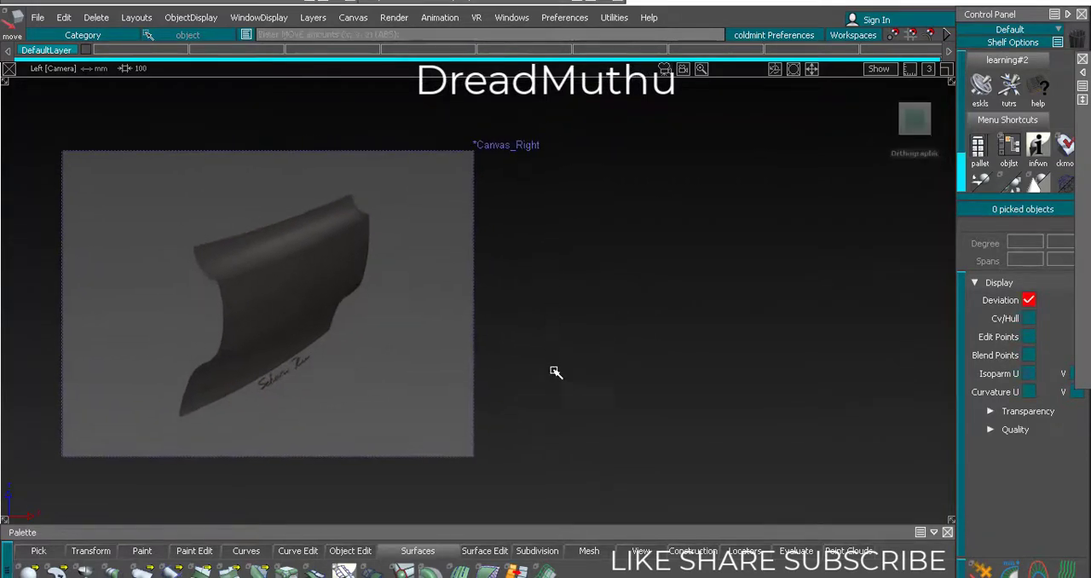
alt+shift+right_drag(592, 304, 562, 327)
alt+shift+middle_drag(555, 330, 537, 337)
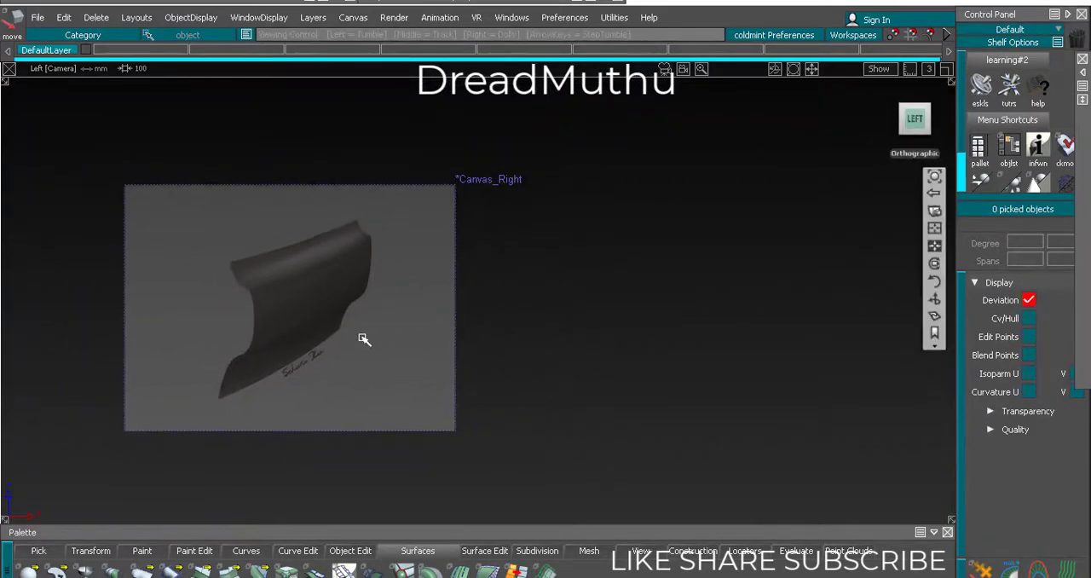
alt+shift+right_drag(349, 326, 241, 275)
alt+shift+middle_drag(241, 275, 553, 278)
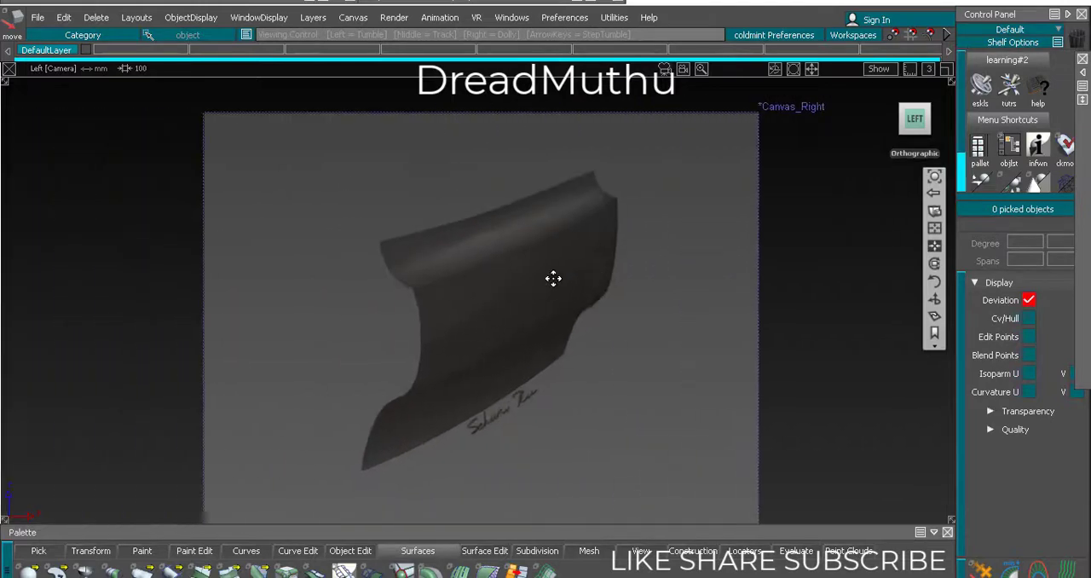
alt+shift+right_drag(553, 278, 621, 266)
alt+shift+middle_drag(597, 268, 380, 251)
alt+shift+right_drag(480, 198, 477, 277)
alt+shift+middle_drag(479, 278, 242, 254)
alt+shift+right_drag(469, 263, 451, 320)
alt+shift+middle_drag(511, 306, 453, 311)
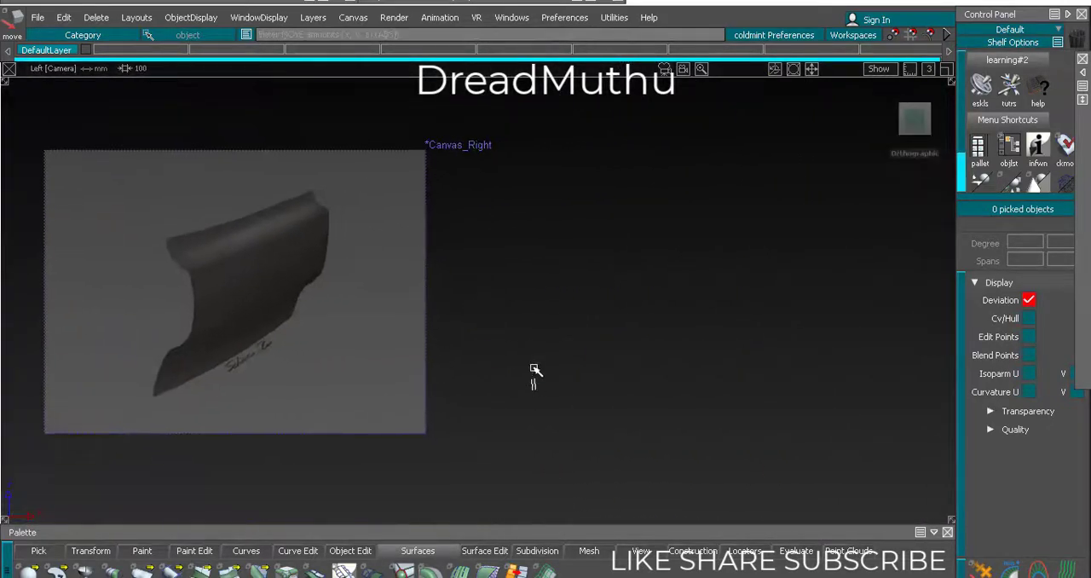
Display the modelling grid with its axes together with the reference canvas
scroll(569, 318, up, 2)
alt+shift+middle_drag(569, 318, 563, 360)
ctrl+shift+right_drag(764, 330, 690, 342)
alt+shift+right_drag(652, 329, 642, 338)
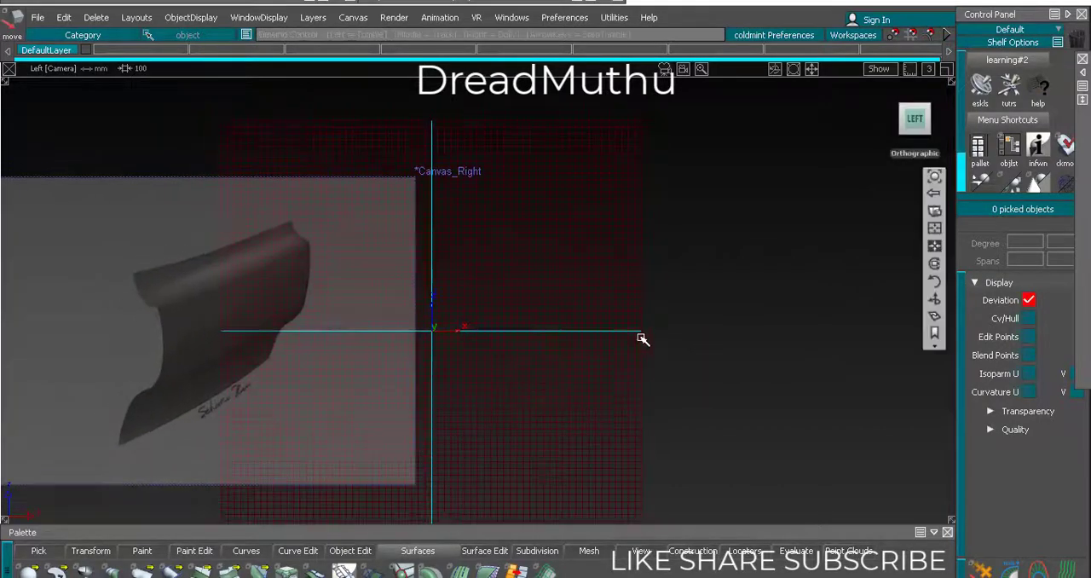
alt+shift+middle_drag(643, 338, 699, 308)
alt+shift+right_drag(699, 308, 558, 293)
alt+shift+middle_drag(554, 292, 591, 321)
alt+shift+right_drag(648, 321, 603, 322)
alt+shift+middle_drag(589, 301, 482, 244)
alt+shift+right_drag(482, 245, 509, 285)
alt+shift+middle_drag(509, 285, 600, 316)
alt+shift+right_drag(599, 318, 585, 349)
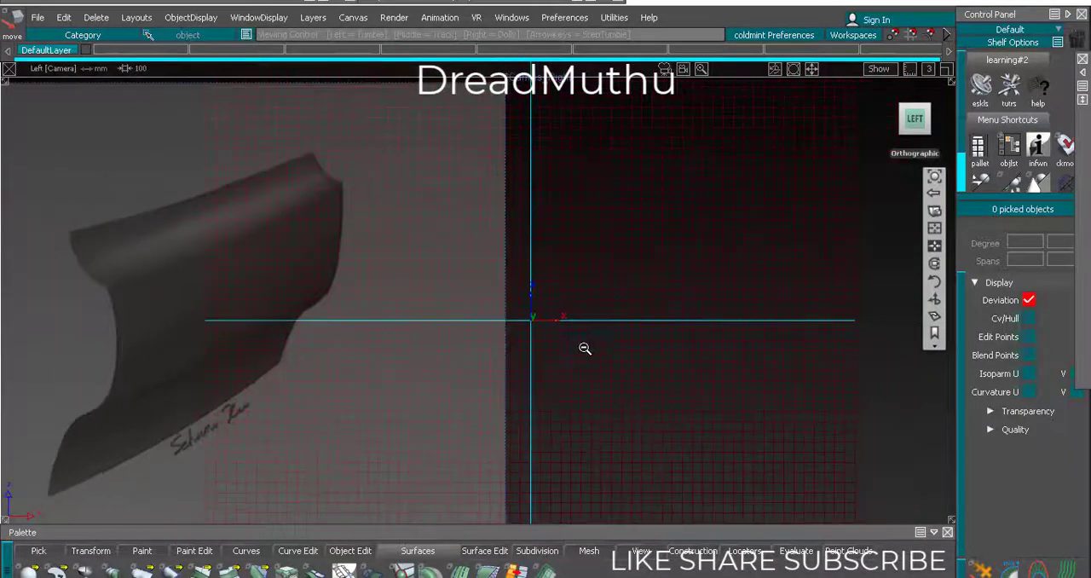
Draw a straight edit-point curve from the origin to 100 mm along the X axis
key(e)
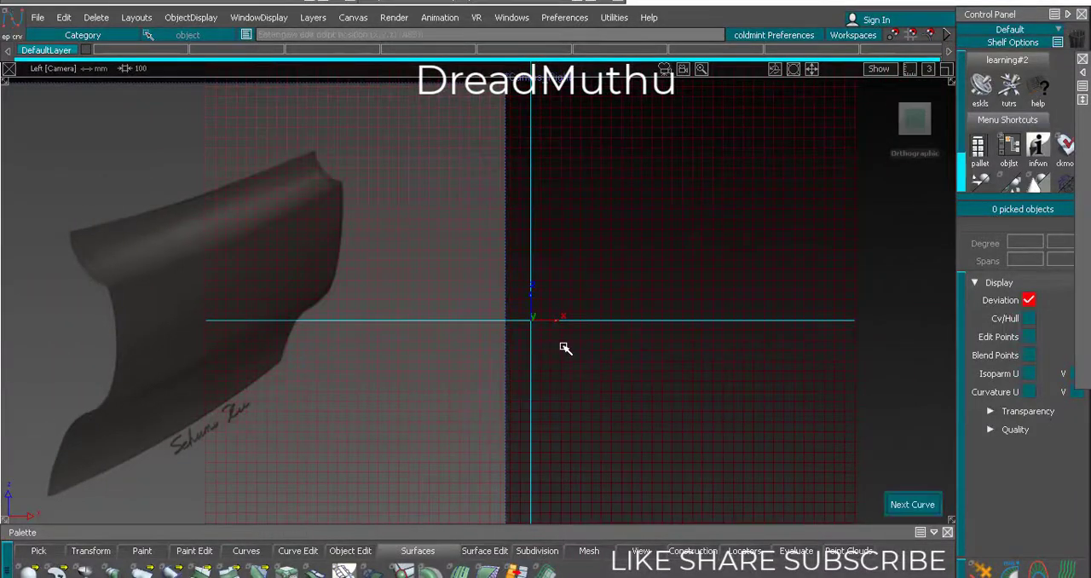
alt+shift+right_drag(693, 312, 621, 304)
alt+shift+middle_drag(616, 331, 429, 295)
alt+shift+right_drag(429, 295, 362, 304)
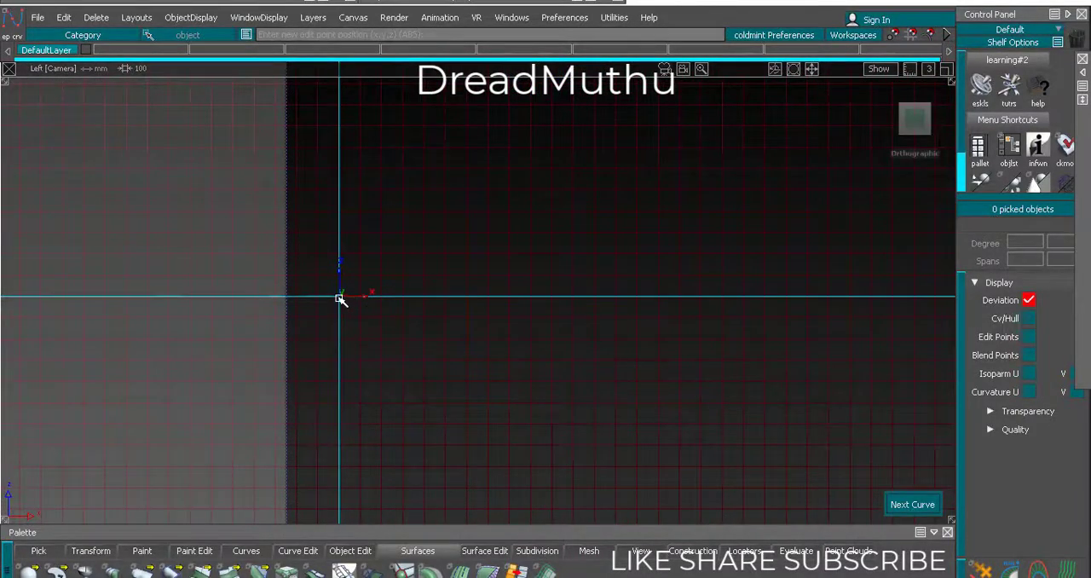
click(339, 298)
alt+shift+right_drag(554, 295, 468, 339)
alt+shift+middle_drag(517, 336, 650, 329)
alt+shift+right_drag(651, 329, 616, 344)
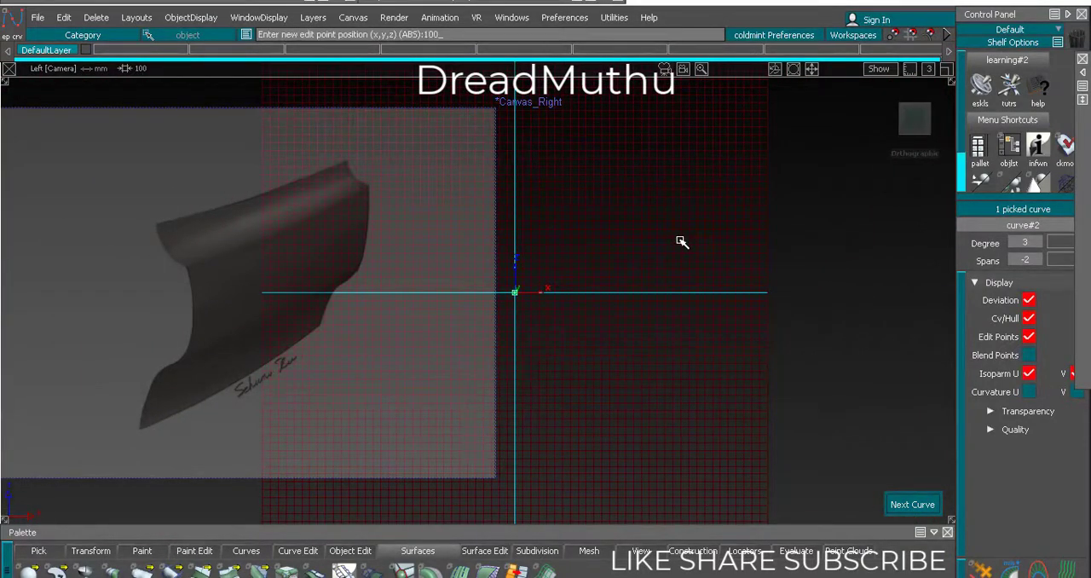
key(Return)
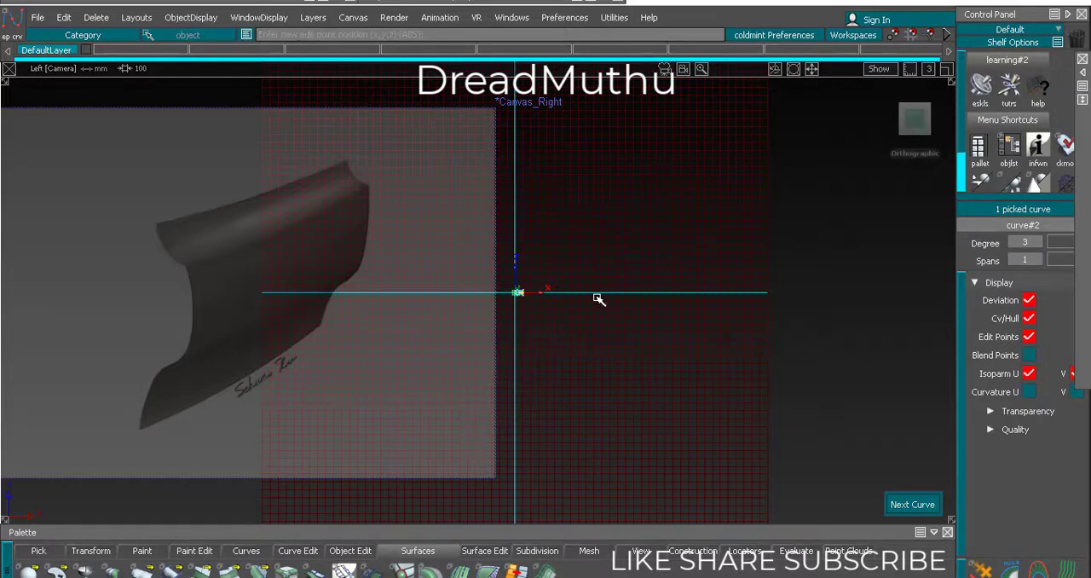
ctrl+shift+drag(604, 409, 619, 257)
Pick the reference canvas and scale it down strongly relative to the 100 mm curve
ctrl+shift+drag(489, 213, 523, 158)
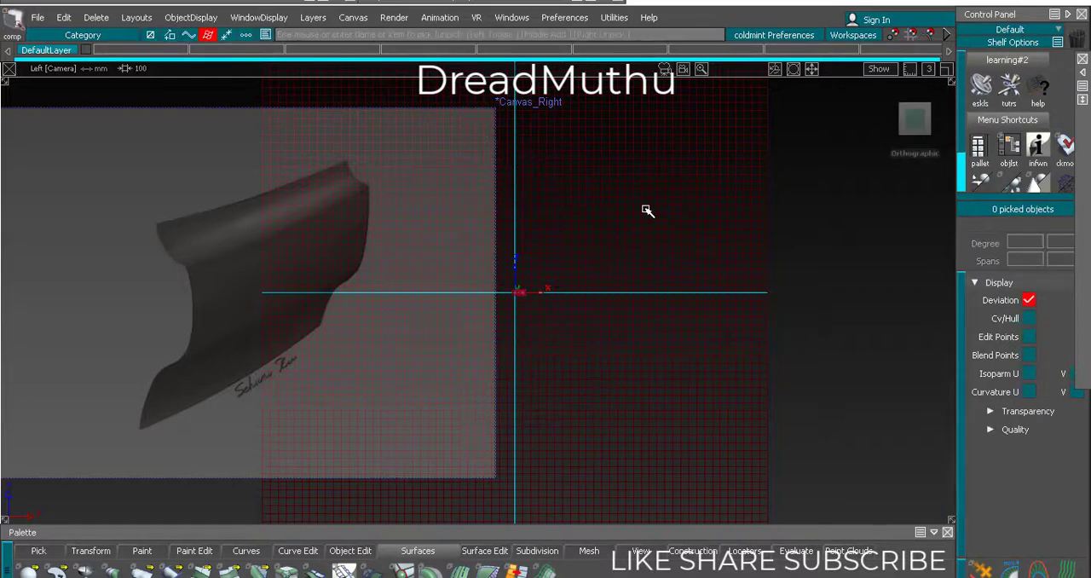
ctrl+shift+drag(477, 187, 477, 189)
drag(437, 89, 481, 160)
ctrl+shift+right_drag(567, 207, 768, 184)
drag(768, 184, 207, 325)
ctrl+shift+right_drag(373, 415, 374, 341)
alt+shift+right_drag(374, 344, 420, 363)
alt+shift+middle_drag(418, 363, 328, 369)
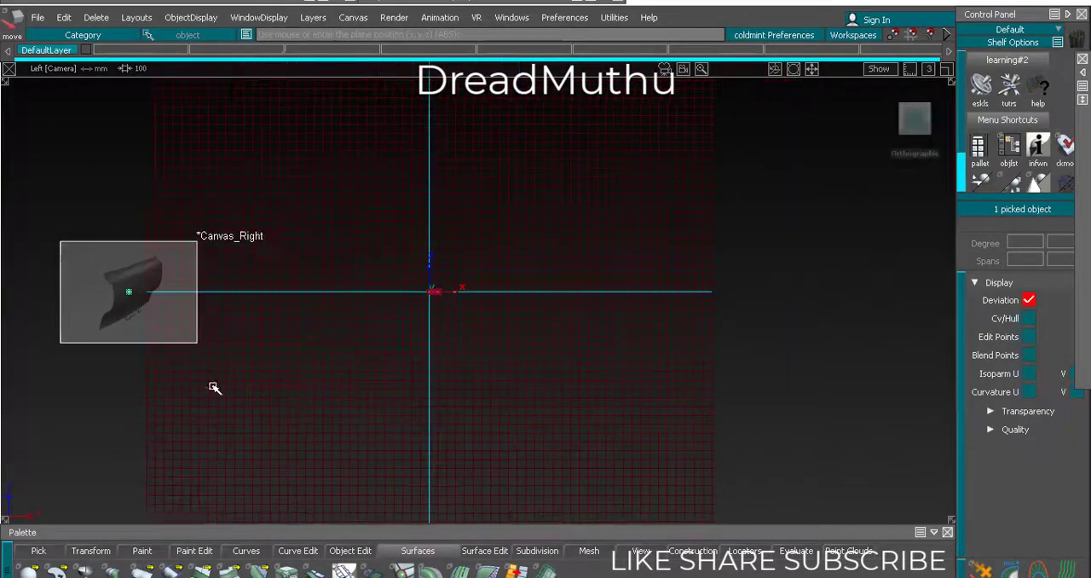
Move the reference canvas close to the origin and scale it down further to suit the 100 mm curve
middle_drag(214, 388, 485, 384)
alt+shift+right_drag(486, 384, 690, 317)
drag(755, 247, 718, 219)
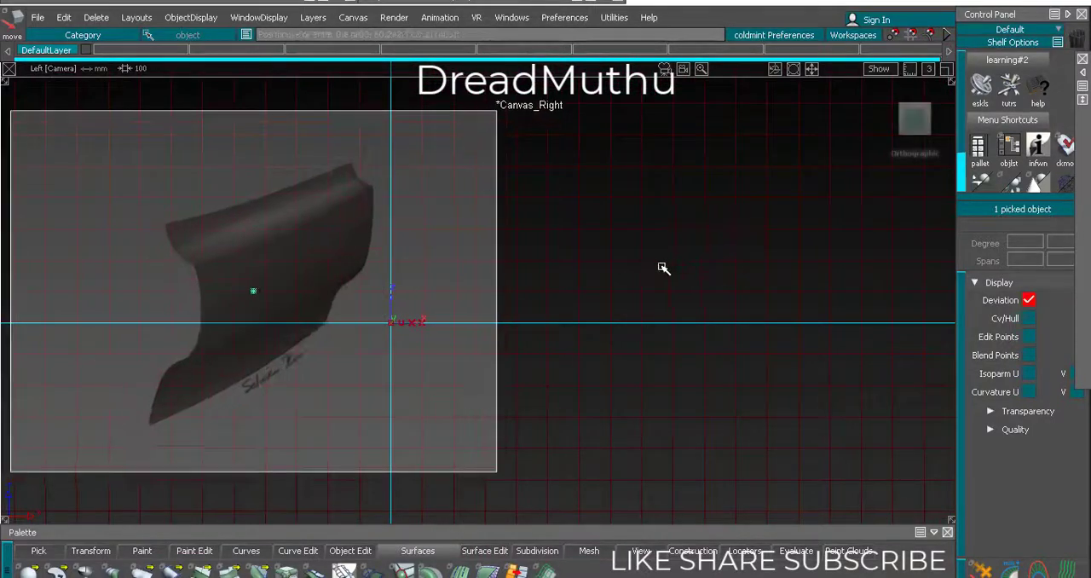
ctrl+shift+right_drag(663, 278, 824, 180)
drag(824, 180, 85, 375)
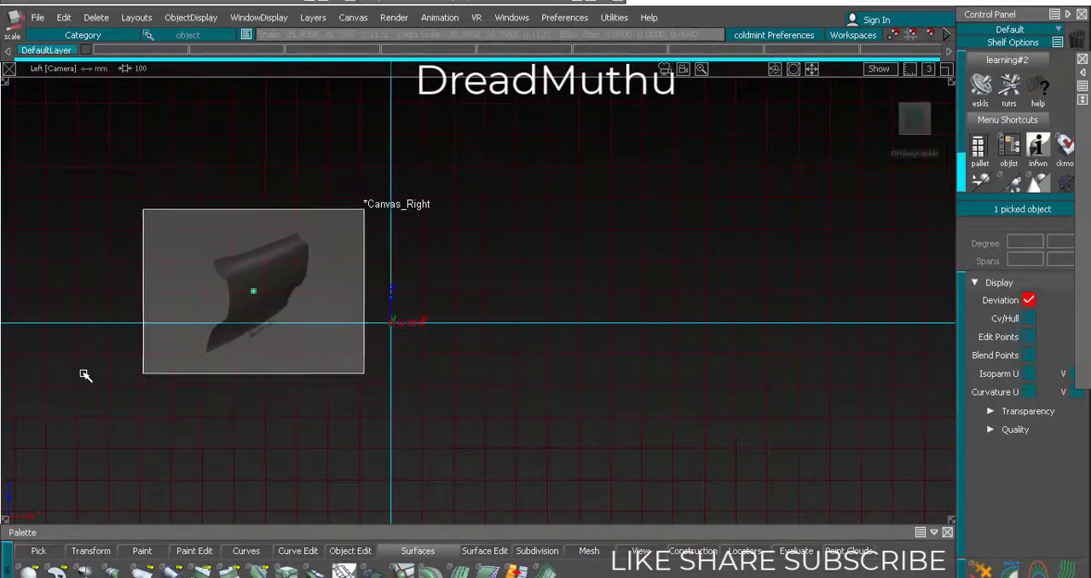
Move the reference canvas so its lower-right corner sits at the origin
alt+shift+right_drag(286, 375, 412, 368)
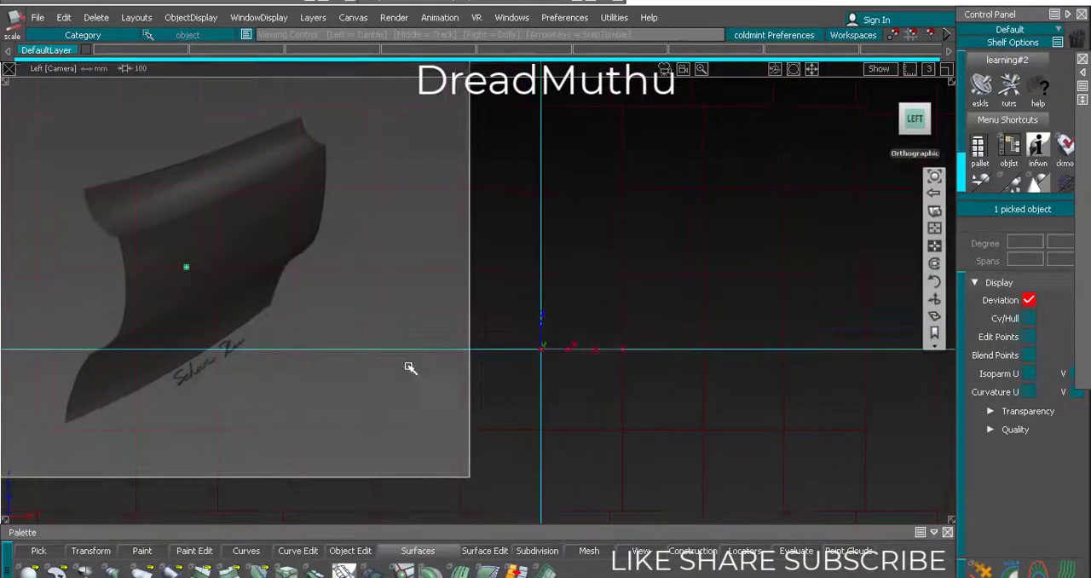
drag(551, 243, 445, 288)
alt+shift+right_drag(448, 288, 475, 310)
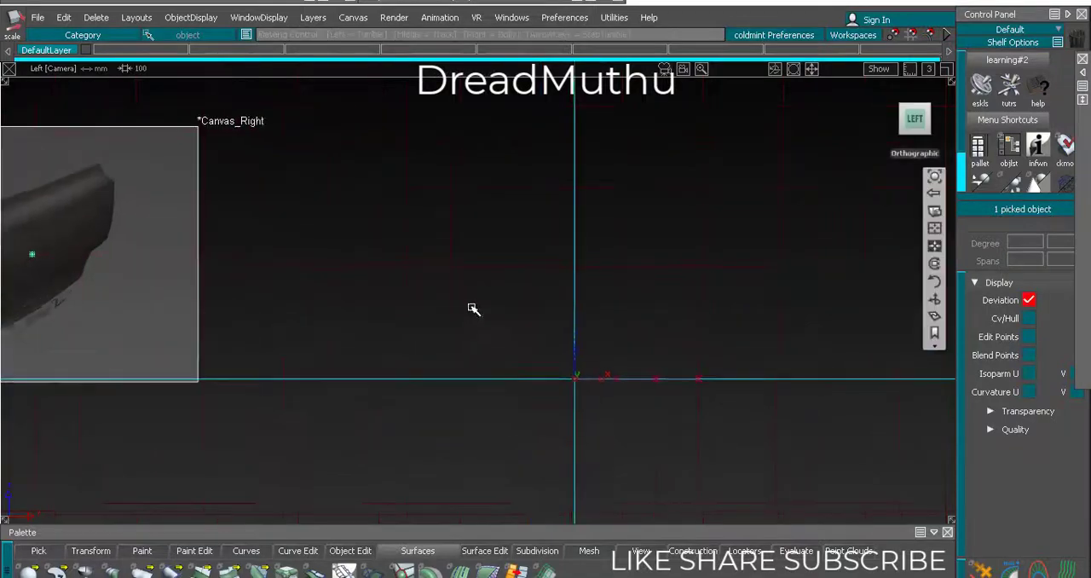
alt+shift+middle_drag(475, 310, 428, 322)
ctrl+shift+right_drag(341, 400, 316, 278)
middle_drag(102, 280, 481, 281)
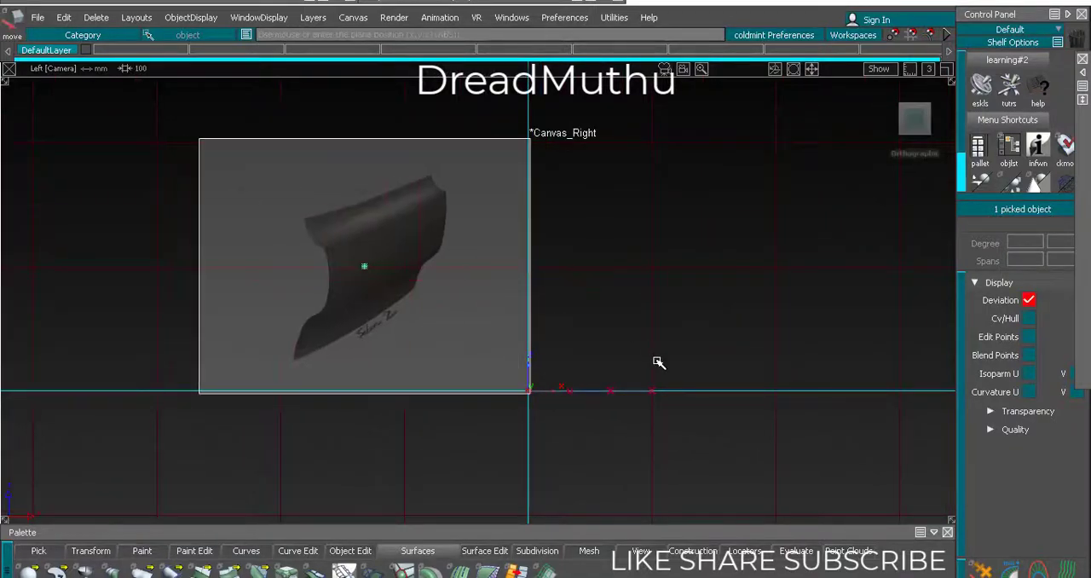
ctrl+shift+drag(658, 364, 660, 322)
alt+shift+right_drag(660, 323, 680, 352)
alt+shift+middle_drag(679, 352, 591, 261)
Check the canvas placement against the origin in a perspective view and in the left view
alt+shift+drag(588, 273, 855, 197)
click(914, 122)
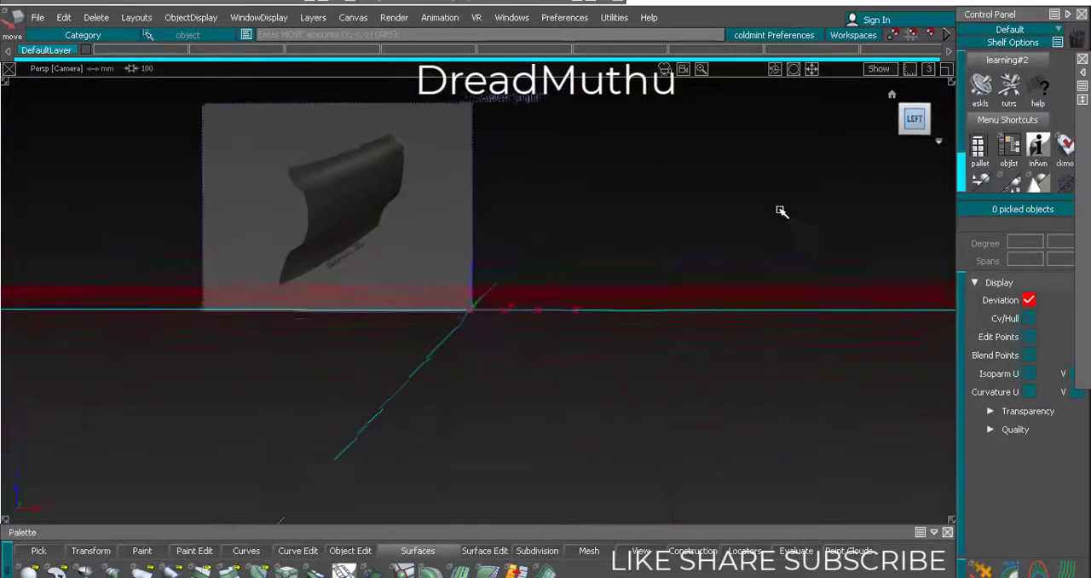
alt+shift+right_drag(643, 246, 577, 273)
alt+shift+middle_drag(577, 273, 592, 299)
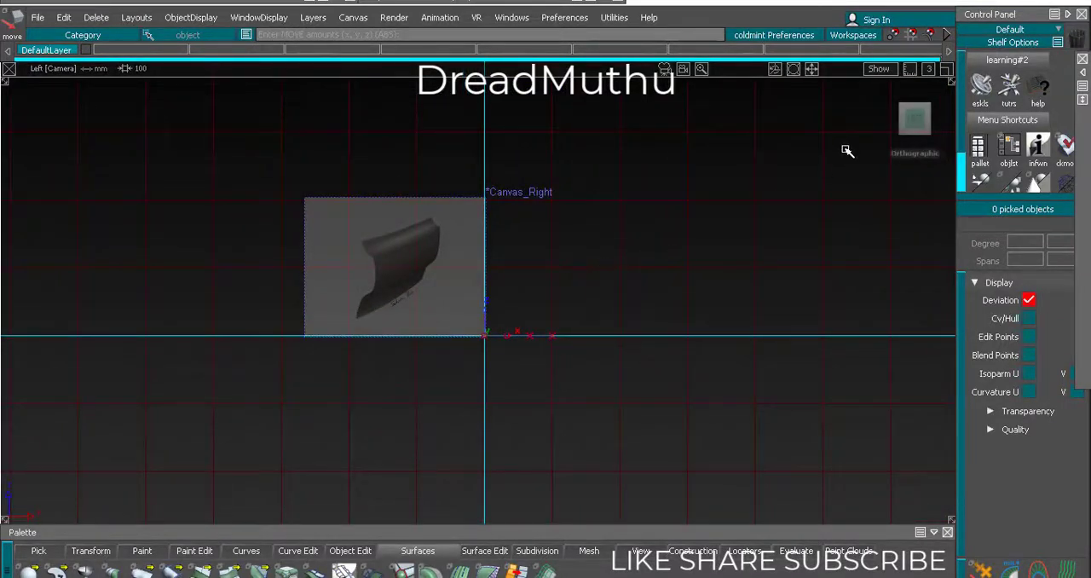
alt+shift+right_drag(530, 288, 512, 285)
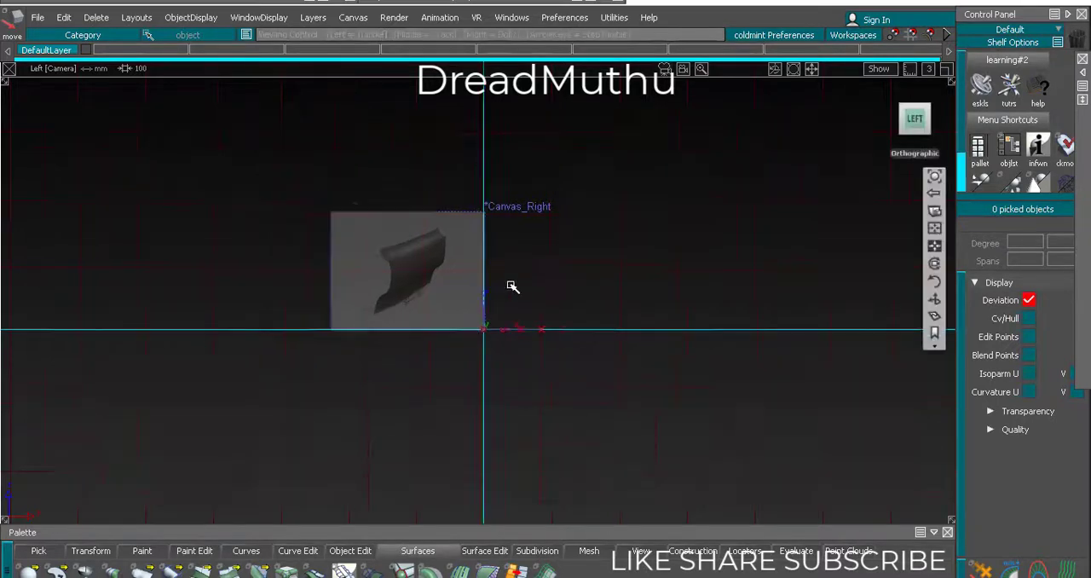
alt+shift+middle_drag(512, 286, 541, 283)
alt+shift+right_drag(542, 283, 573, 291)
alt+shift+middle_drag(572, 291, 440, 268)
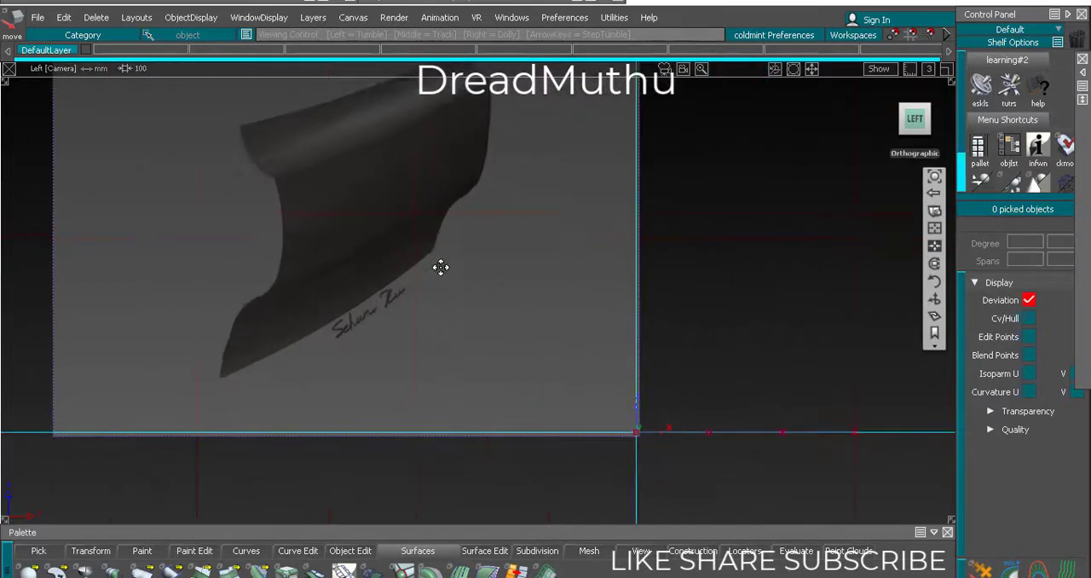
alt+shift+right_drag(441, 267, 422, 302)
alt+shift+middle_drag(422, 302, 486, 320)
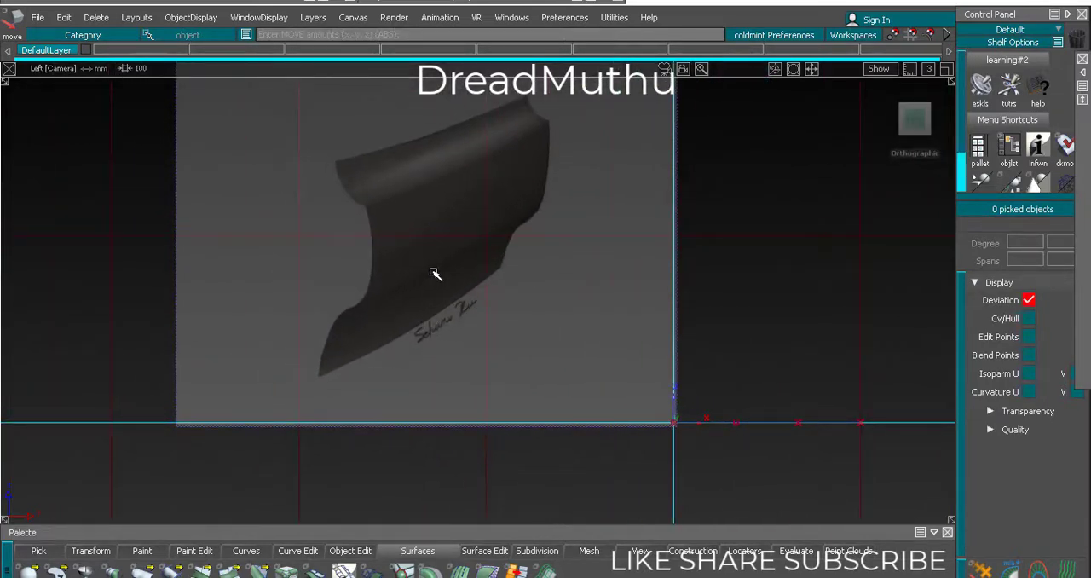
alt+shift+right_drag(588, 202, 669, 313)
alt+shift+middle_drag(669, 314, 640, 278)
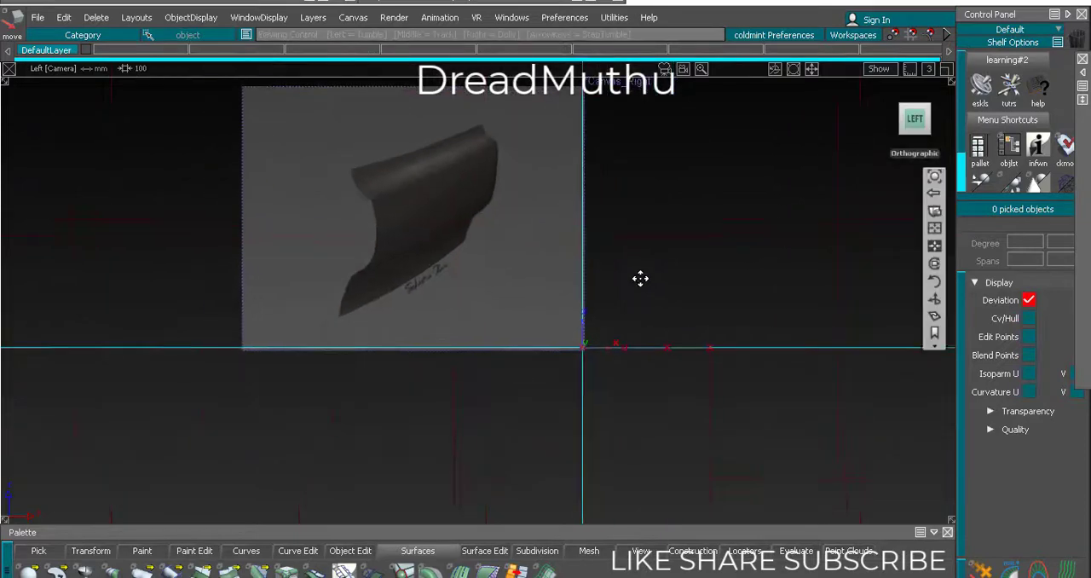
Copy the 100 mm base curve, paste it and move the copy a short distance straight up
ctrl+shift+drag(649, 293, 650, 418)
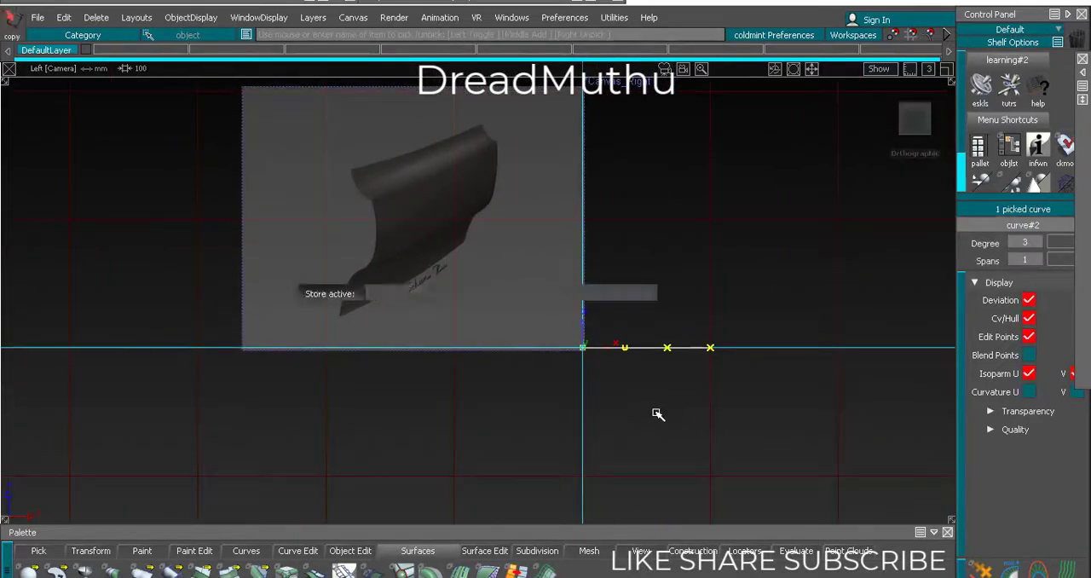
key(ctrl+c)
key(ctrl+v)
ctrl+shift+middle_drag(671, 417, 666, 456)
right_drag(663, 460, 661, 431)
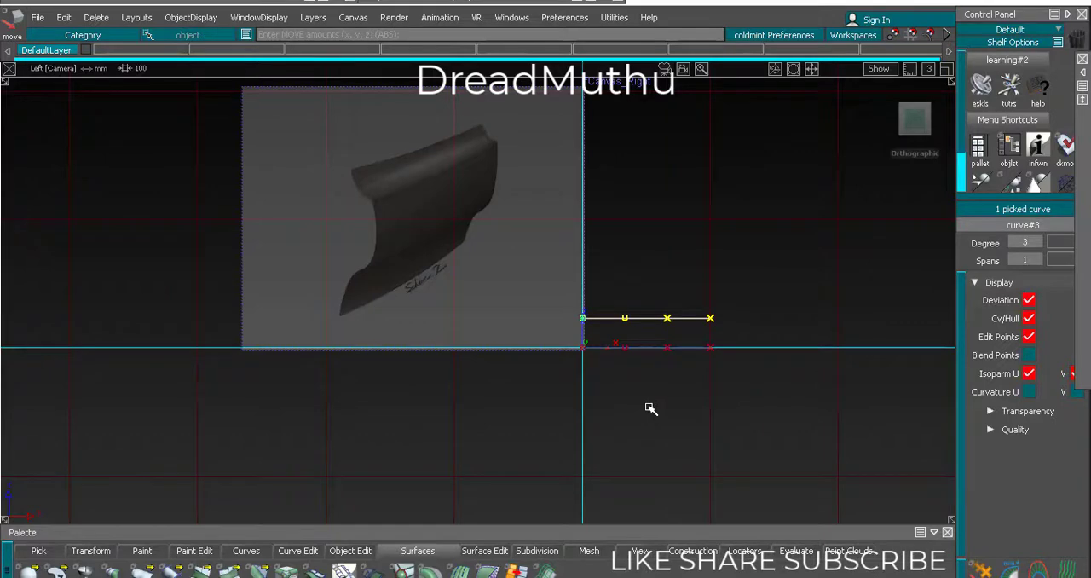
Paste two more copies of the base curve and move them up, close together and well above the first copy
key(ctrl+v)
ctrl+shift+middle_drag(650, 401, 643, 367)
right_drag(657, 441, 681, 382)
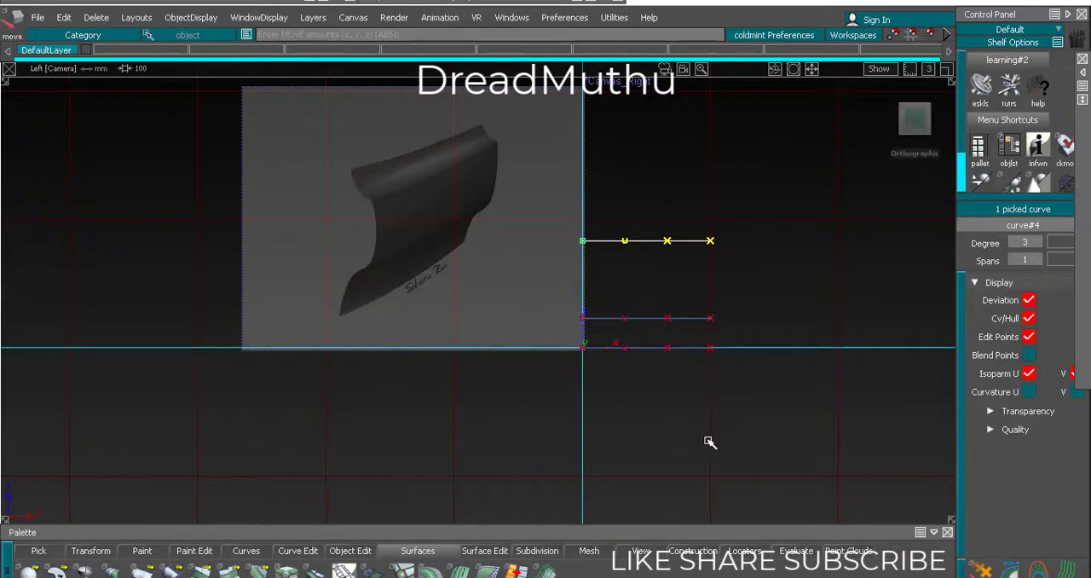
right_drag(628, 432, 631, 412)
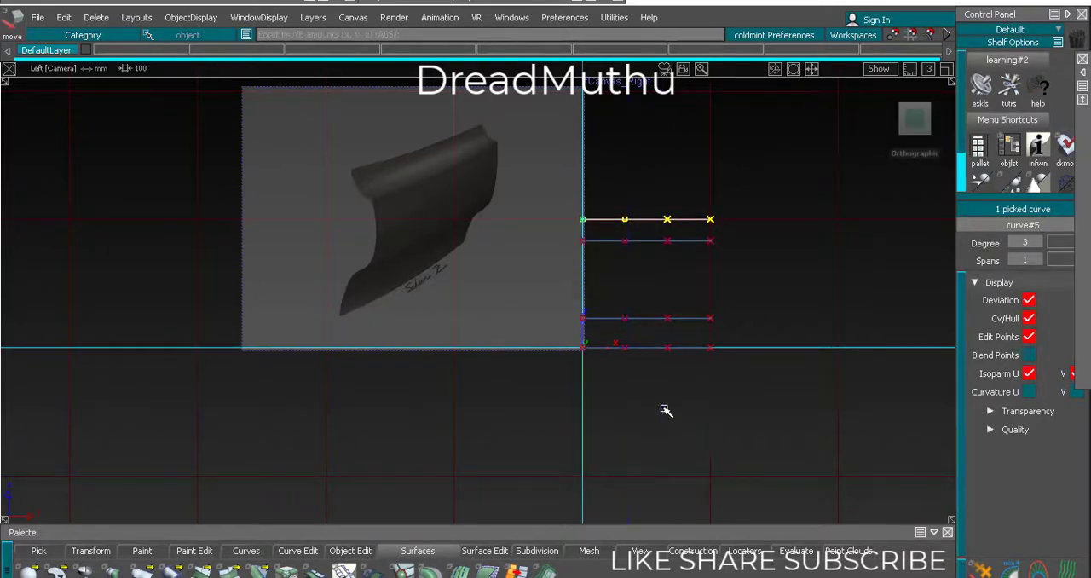
ctrl+shift+drag(678, 452, 679, 409)
Move the topmost horizontal curve slightly down towards the curve below it, matching the panel's proportions
alt+shift+right_drag(679, 409, 427, 248)
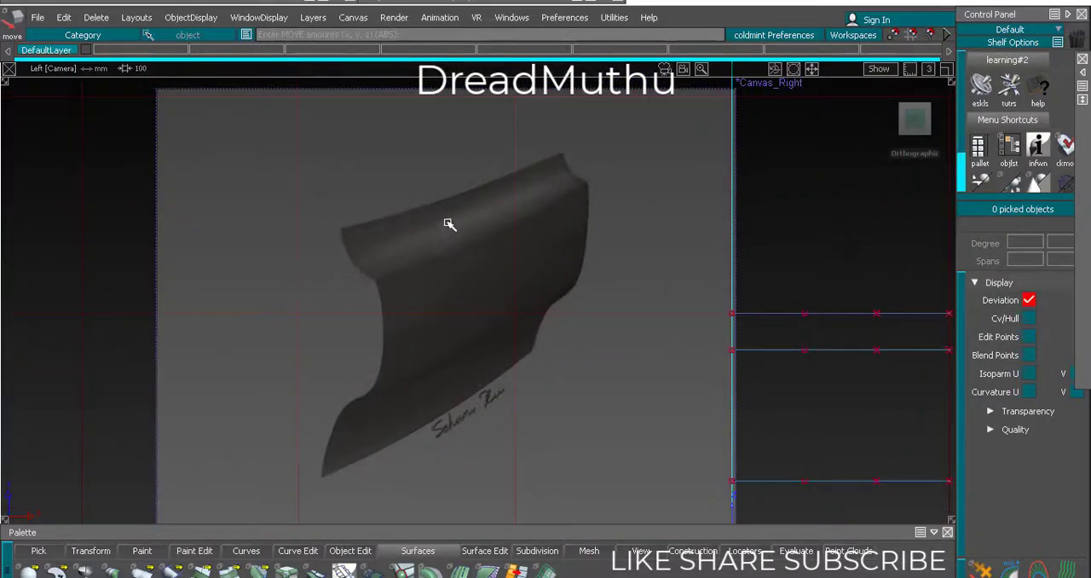
alt+shift+right_drag(476, 276, 660, 380)
alt+shift+middle_drag(660, 380, 575, 367)
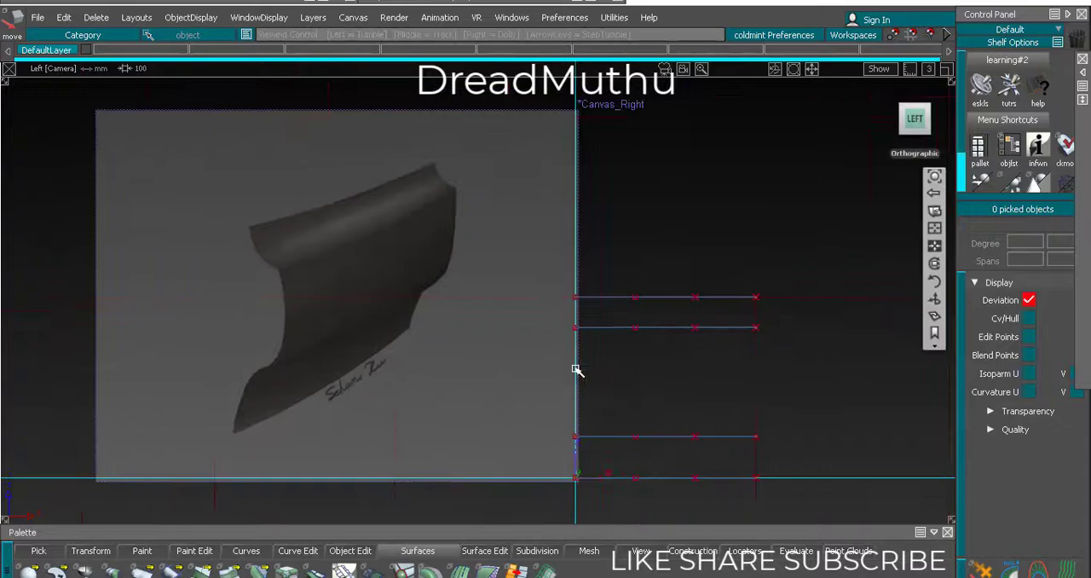
click(675, 300)
alt+shift+right_drag(816, 324, 801, 252)
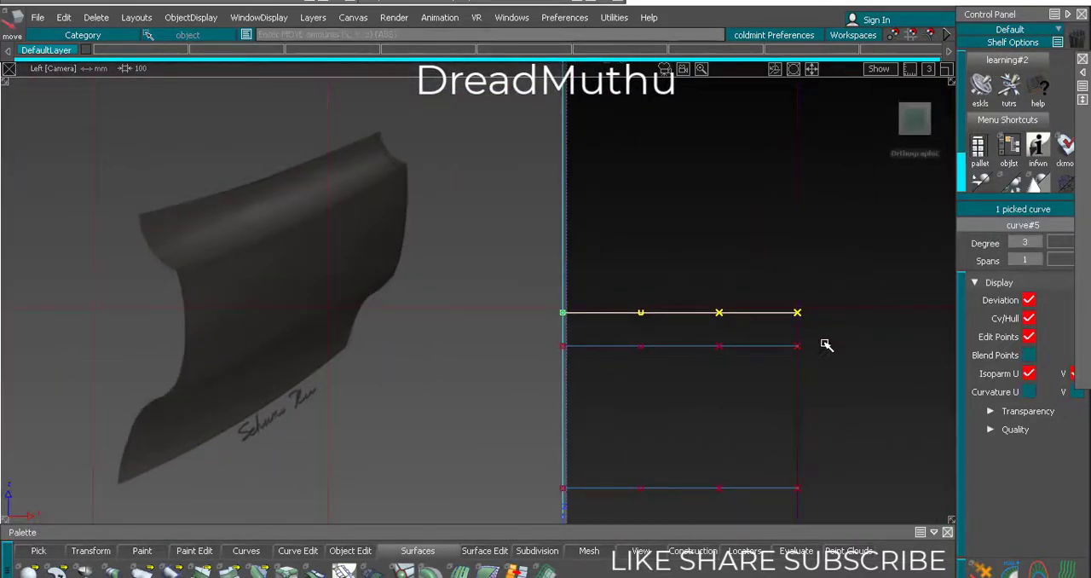
ctrl+shift+drag(826, 343, 831, 342)
alt+shift+right_drag(831, 343, 841, 363)
alt+shift+middle_drag(841, 363, 833, 285)
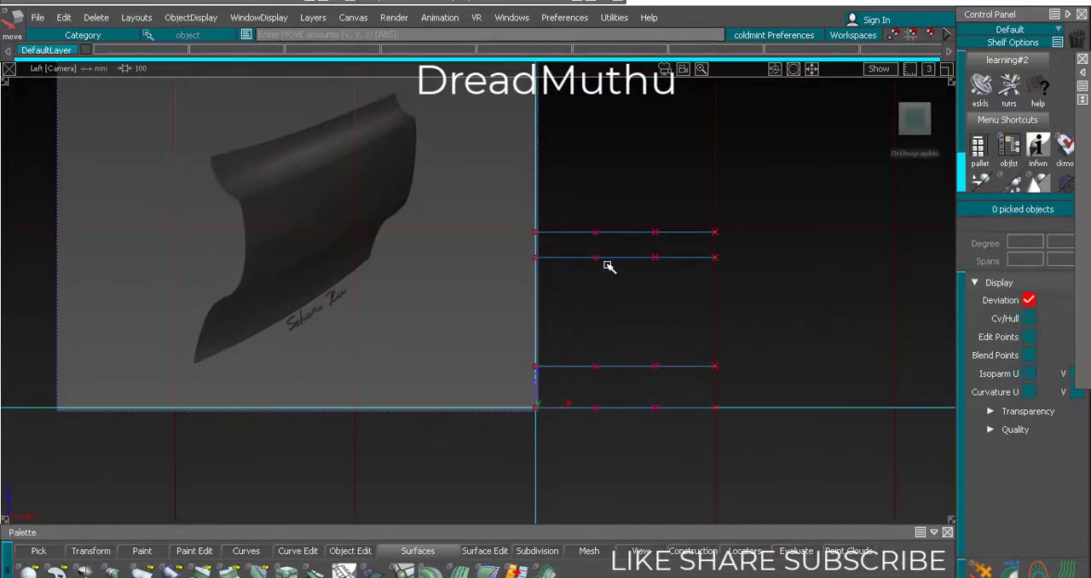
Raise the horizontal curve directly above the base curve slightly to match the panel's lower section
alt+shift+right_drag(614, 275, 587, 346)
alt+shift+middle_drag(588, 346, 580, 312)
alt+shift+right_drag(580, 312, 609, 270)
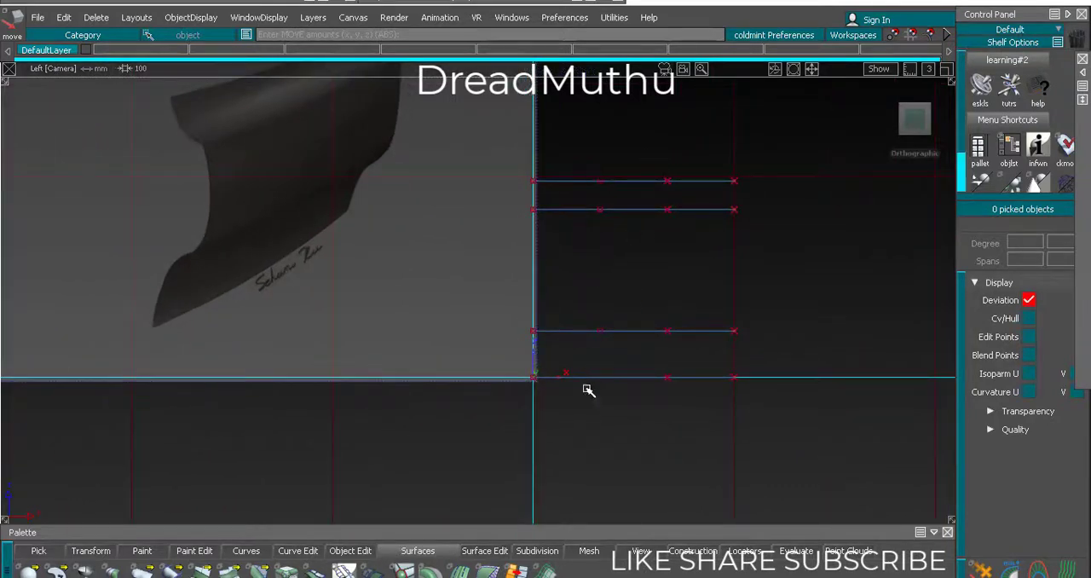
alt+shift+right_drag(589, 390, 625, 386)
ctrl+shift+drag(652, 322, 655, 294)
click(682, 335)
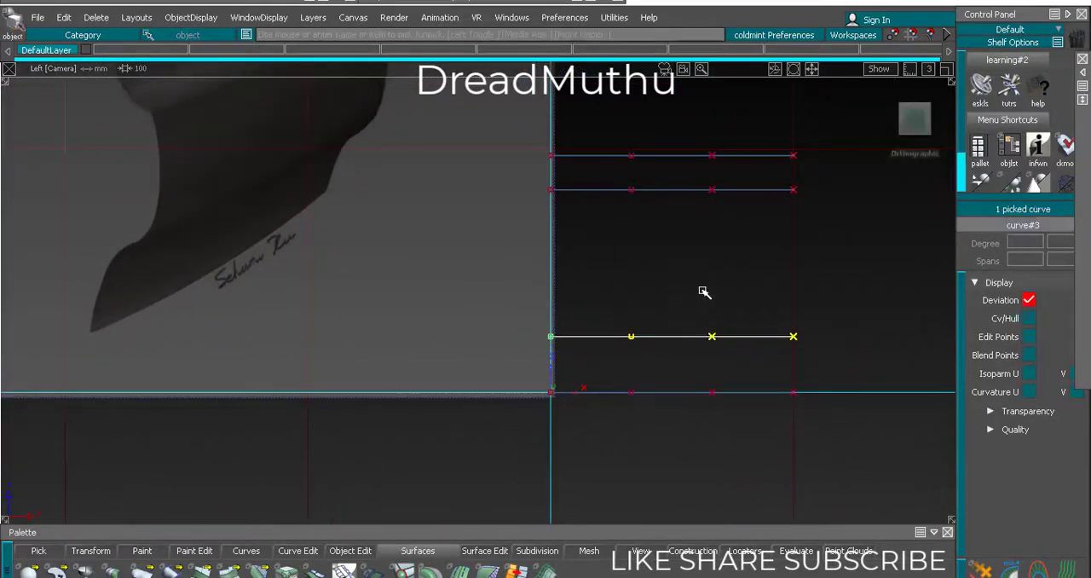
ctrl+shift+right_drag(712, 320, 725, 286)
ctrl+shift+drag(492, 301, 488, 273)
alt+shift+right_drag(485, 300, 478, 329)
alt+shift+right_drag(342, 205, 383, 282)
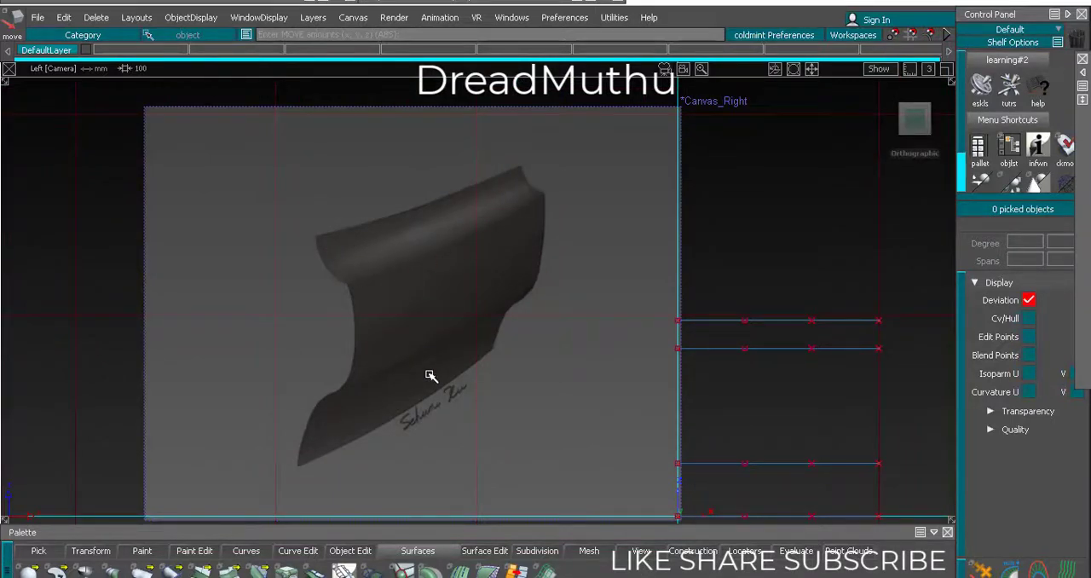
Bow all four horizontal curves slightly toward negative Y by moving their two interior CVs together in the top view
alt+shift+right_drag(689, 375, 636, 383)
alt+shift+middle_drag(636, 382, 609, 355)
ctrl+shift+drag(689, 380, 651, 376)
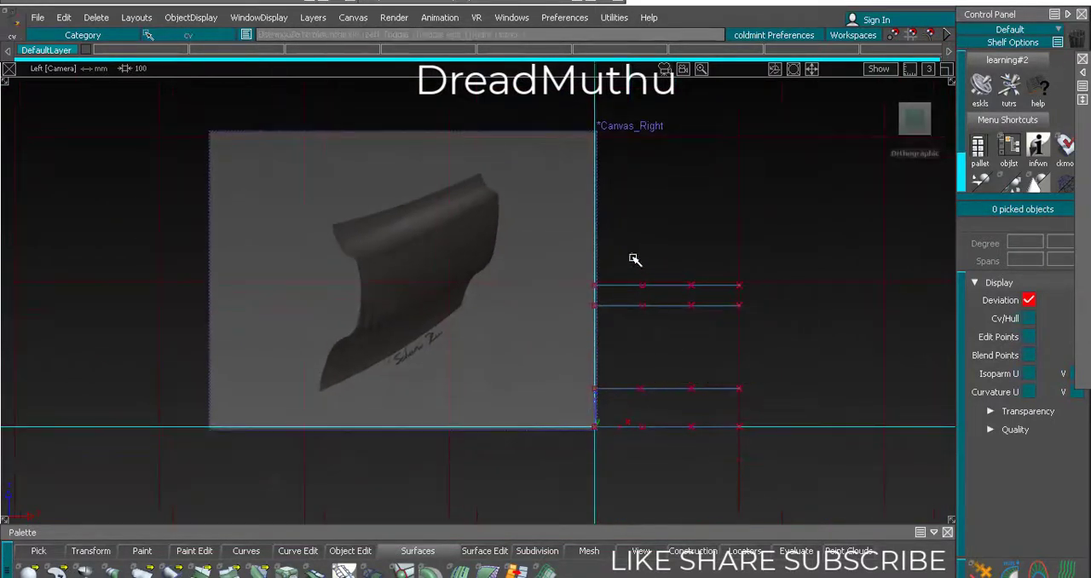
drag(628, 247, 687, 400)
drag(705, 464, 706, 464)
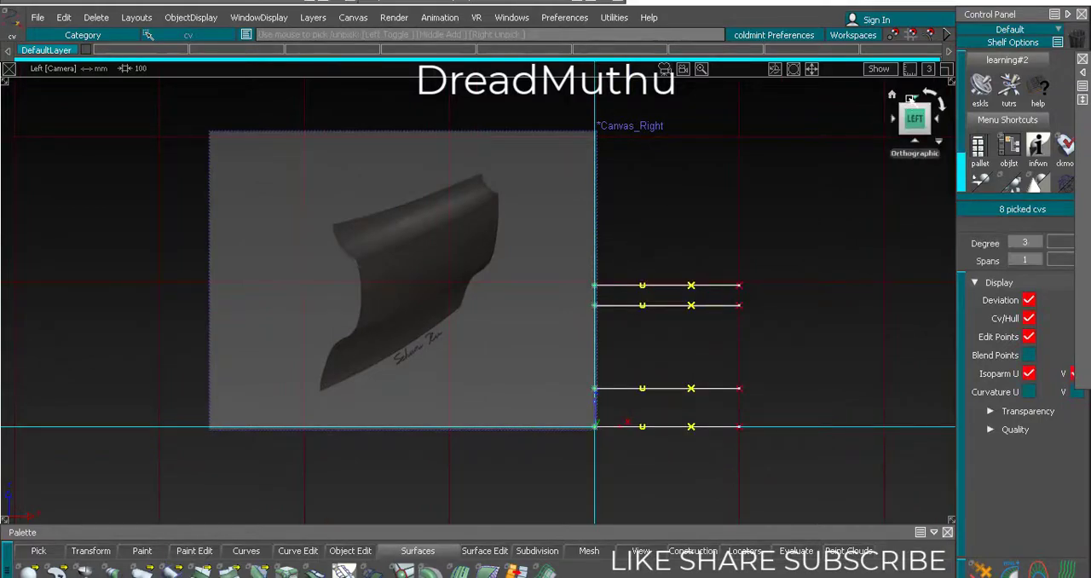
click(915, 99)
alt+shift+right_drag(747, 188, 682, 273)
alt+shift+middle_drag(682, 273, 654, 477)
alt+shift+right_drag(655, 477, 689, 188)
alt+shift+middle_drag(689, 187, 570, 421)
alt+shift+right_drag(570, 421, 621, 353)
alt+shift+middle_drag(621, 353, 616, 247)
alt+shift+right_drag(592, 372, 615, 318)
alt+shift+middle_drag(616, 318, 653, 239)
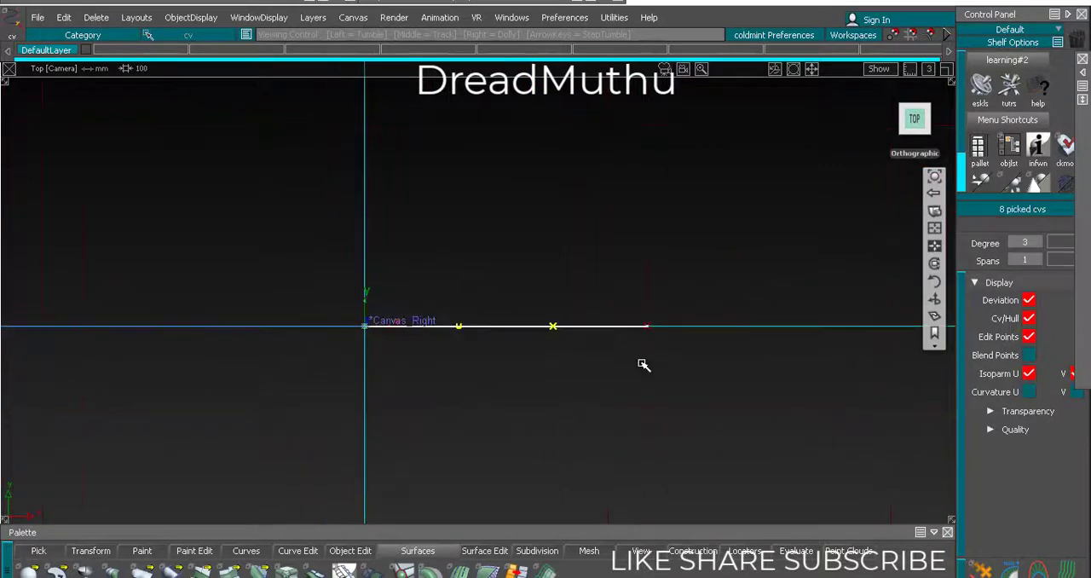
ctrl+shift+right_drag(656, 470, 653, 407)
right_drag(707, 373, 710, 378)
ctrl+shift+drag(639, 449, 728, 369)
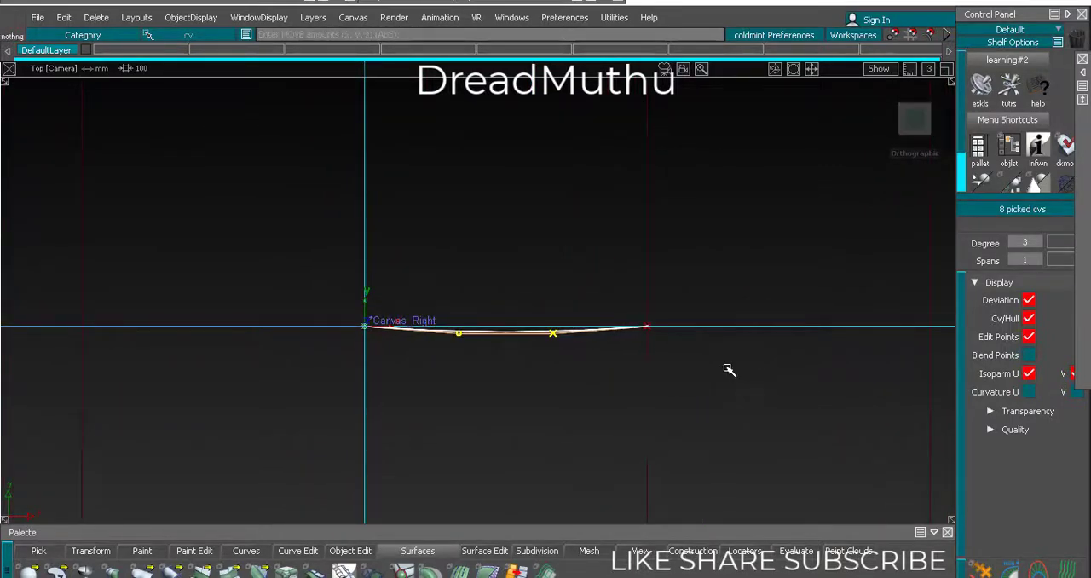
Compare the bowed curves with the reference panel in the perspective and left views
alt+shift+right_drag(728, 368, 621, 392)
alt+shift+drag(621, 391, 736, 244)
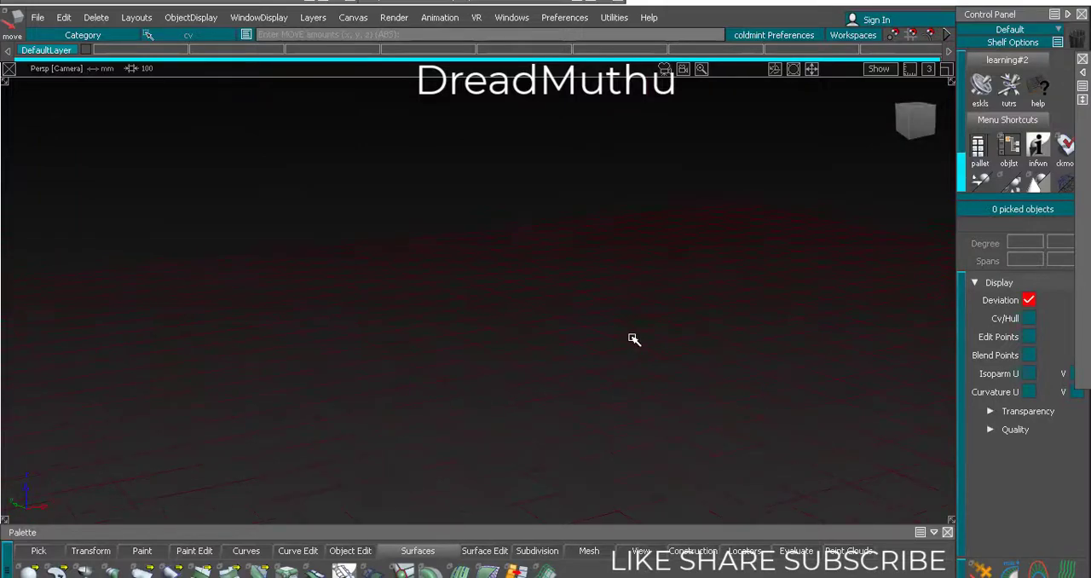
alt+shift+drag(634, 339, 800, 279)
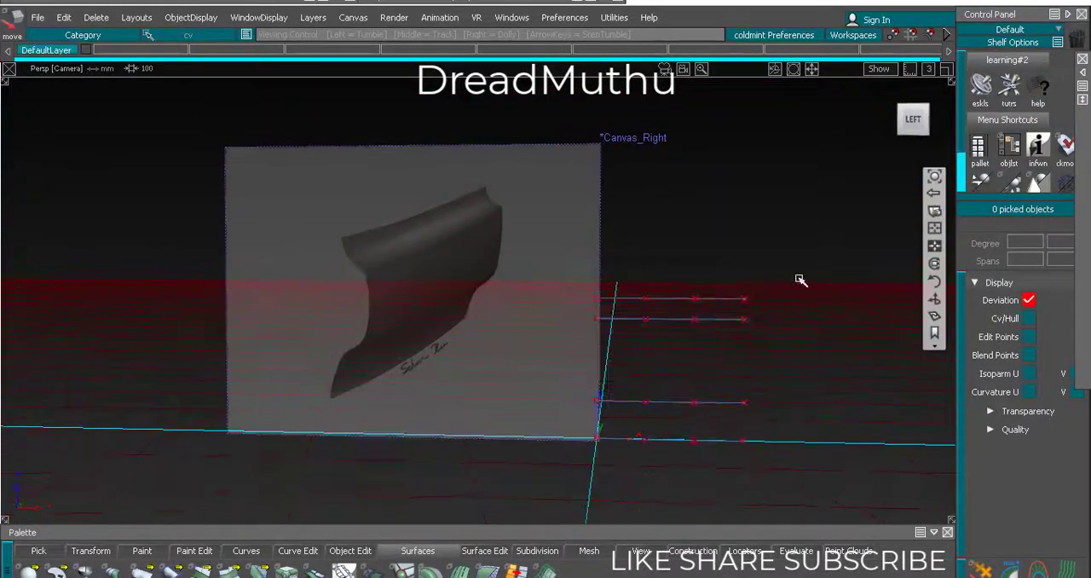
click(914, 121)
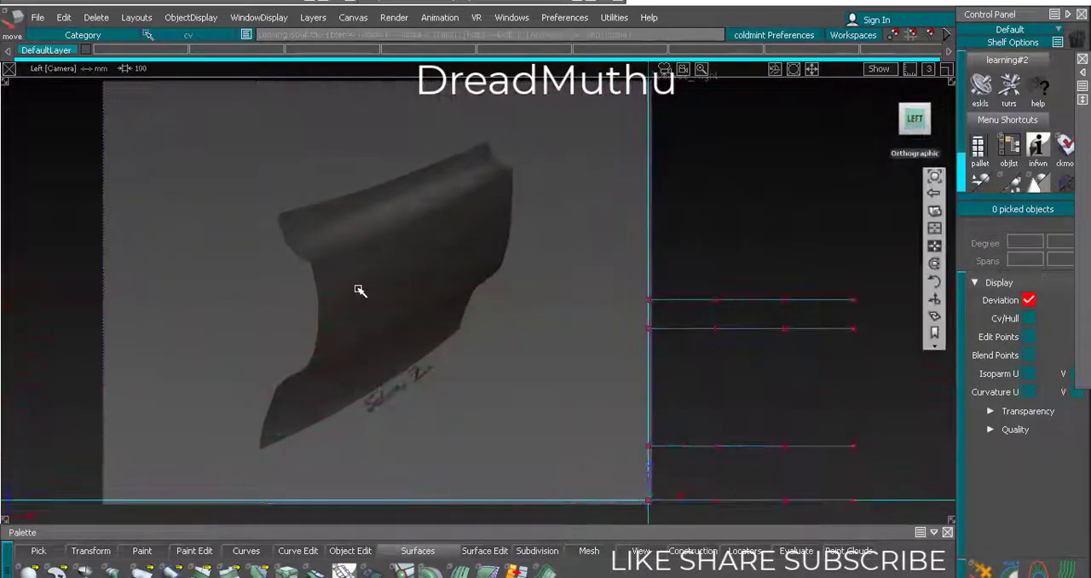
alt+shift+right_drag(358, 289, 385, 265)
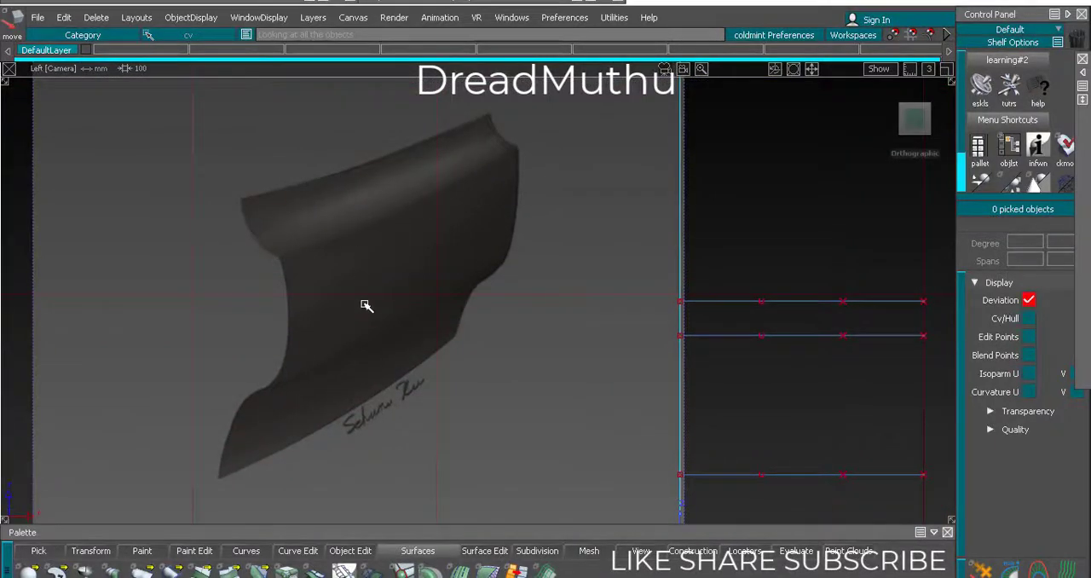
alt+shift+right_drag(421, 360, 523, 374)
alt+shift+middle_drag(522, 374, 516, 345)
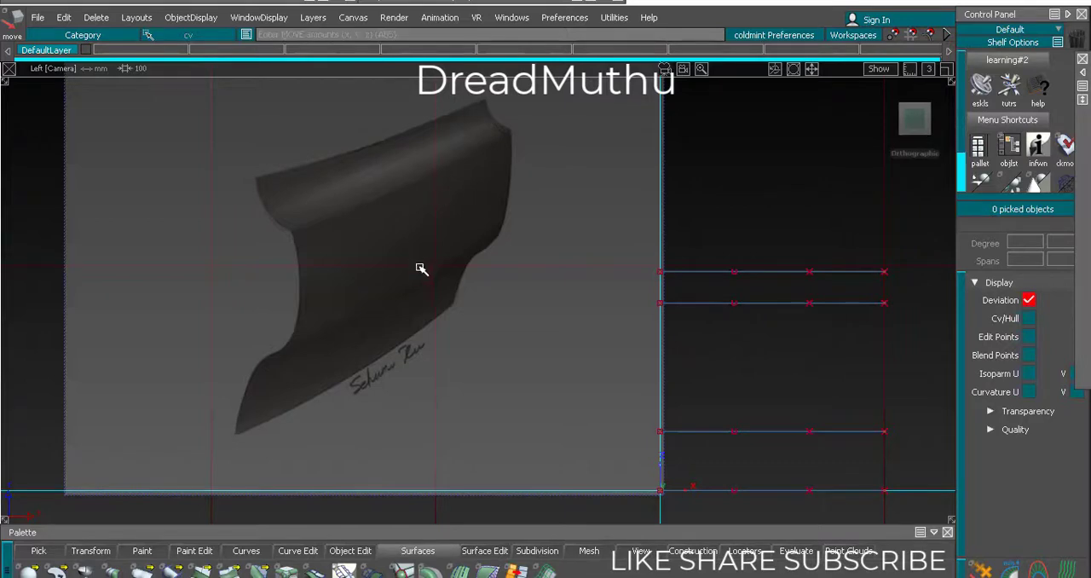
Move the two middle horizontal curves slightly toward negative Y in the top view, offsetting them from the top and base curves
click(773, 301)
click(770, 433)
alt+shift+right_drag(614, 397, 441, 390)
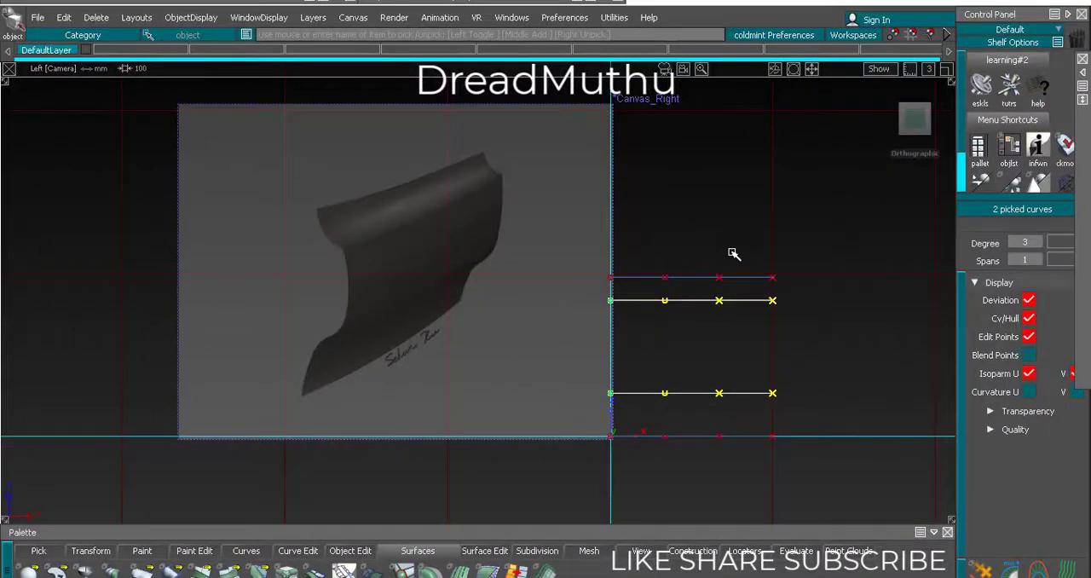
alt+shift+right_drag(655, 295, 504, 335)
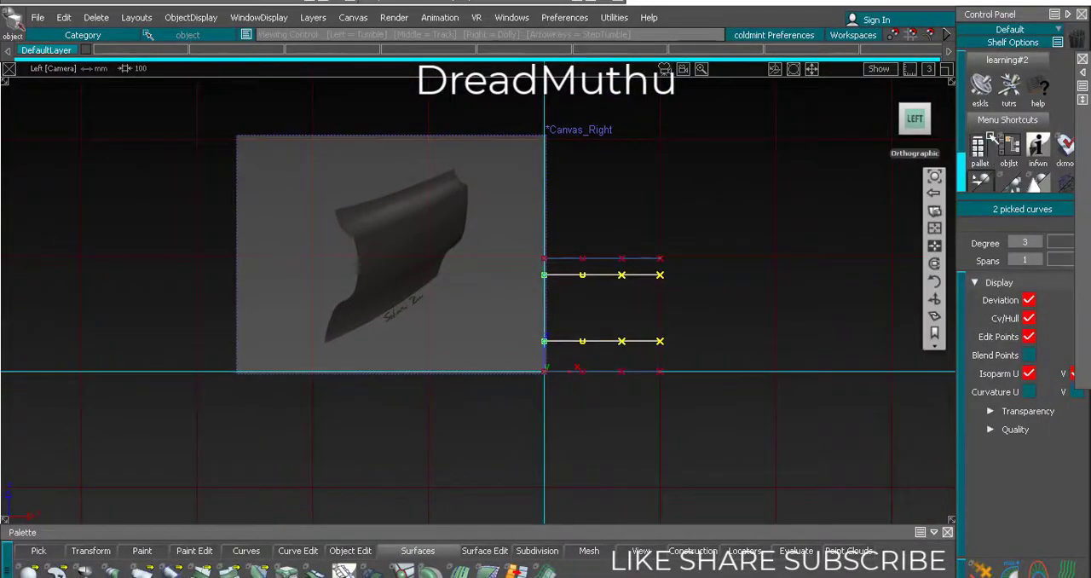
click(914, 100)
alt+shift+right_drag(792, 197, 787, 239)
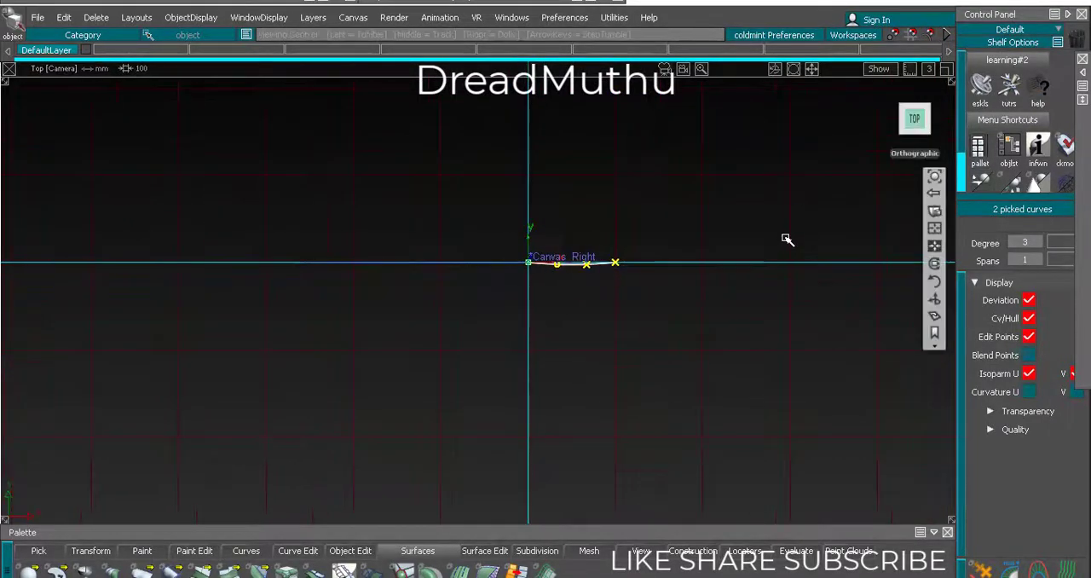
alt+shift+middle_drag(787, 239, 711, 297)
alt+shift+right_drag(712, 298, 793, 202)
alt+shift+middle_drag(793, 202, 592, 153)
alt+shift+right_drag(593, 304, 587, 229)
alt+shift+middle_drag(588, 230, 702, 218)
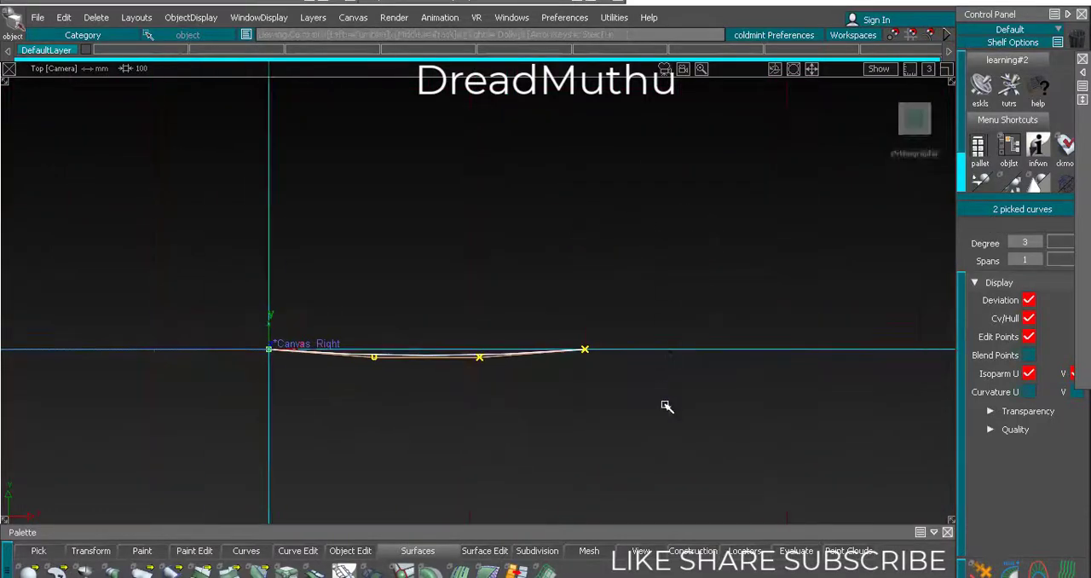
ctrl+shift+right_drag(665, 426, 683, 341)
right_drag(681, 231, 678, 253)
alt+shift+right_drag(700, 338, 656, 341)
ctrl+shift+drag(656, 340, 478, 328)
Examine the offset curves in perspective against the folds and edges of the reference panel
key(F8)
alt+shift+right_drag(477, 328, 418, 340)
alt+shift+drag(418, 340, 495, 355)
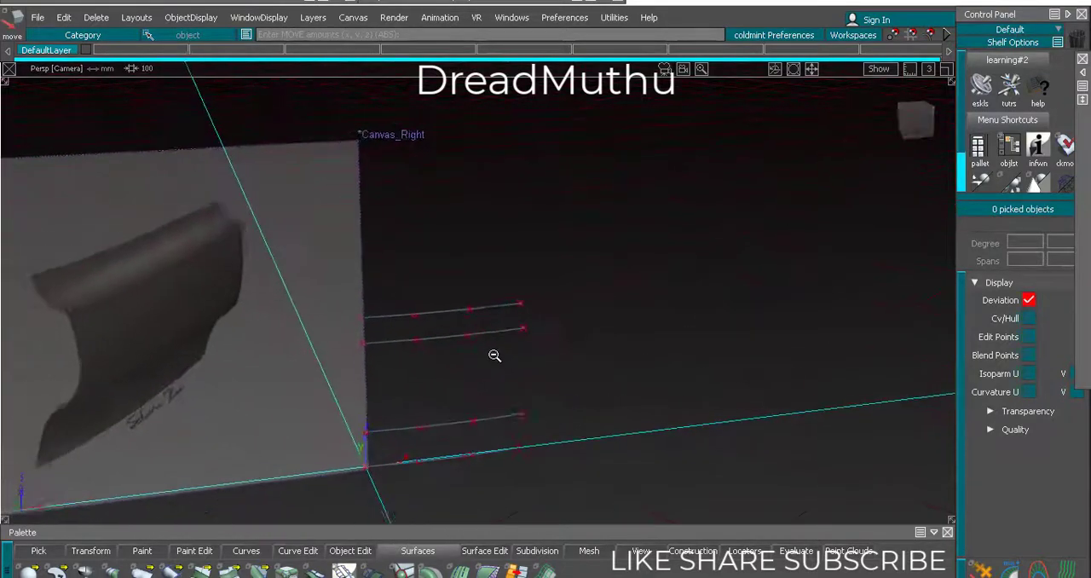
alt+shift+middle_drag(494, 355, 585, 346)
alt+shift+right_drag(585, 346, 563, 367)
alt+shift+drag(563, 368, 663, 310)
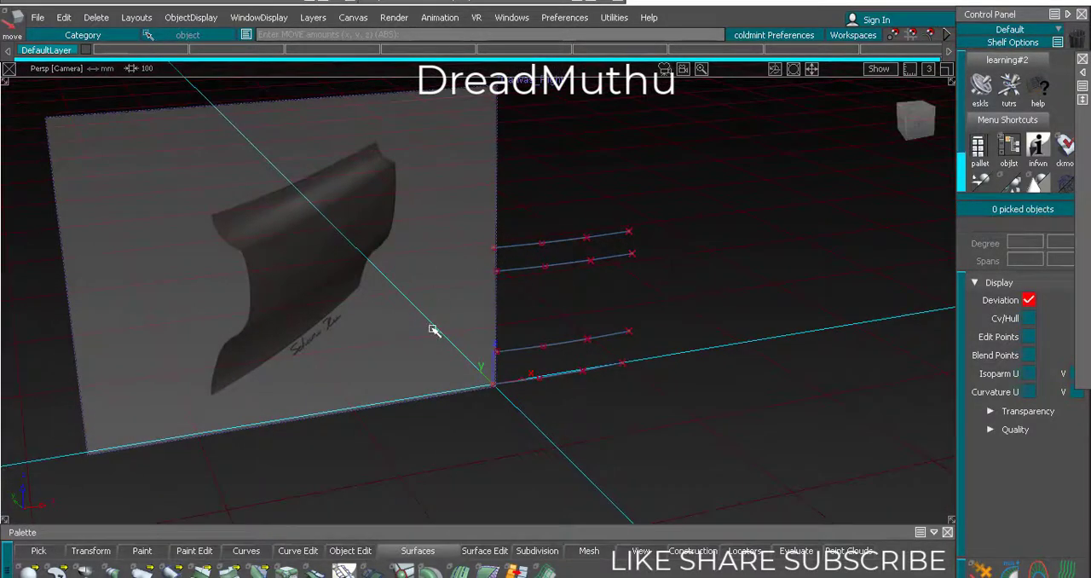
alt+shift+drag(292, 260, 279, 236)
alt+shift+right_drag(280, 236, 223, 241)
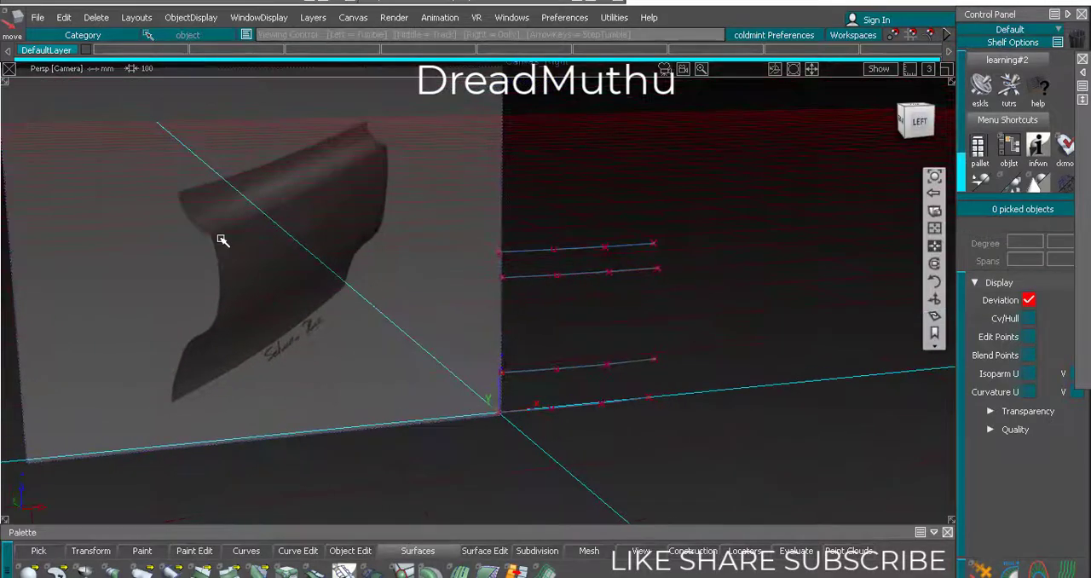
alt+shift+drag(223, 242, 384, 254)
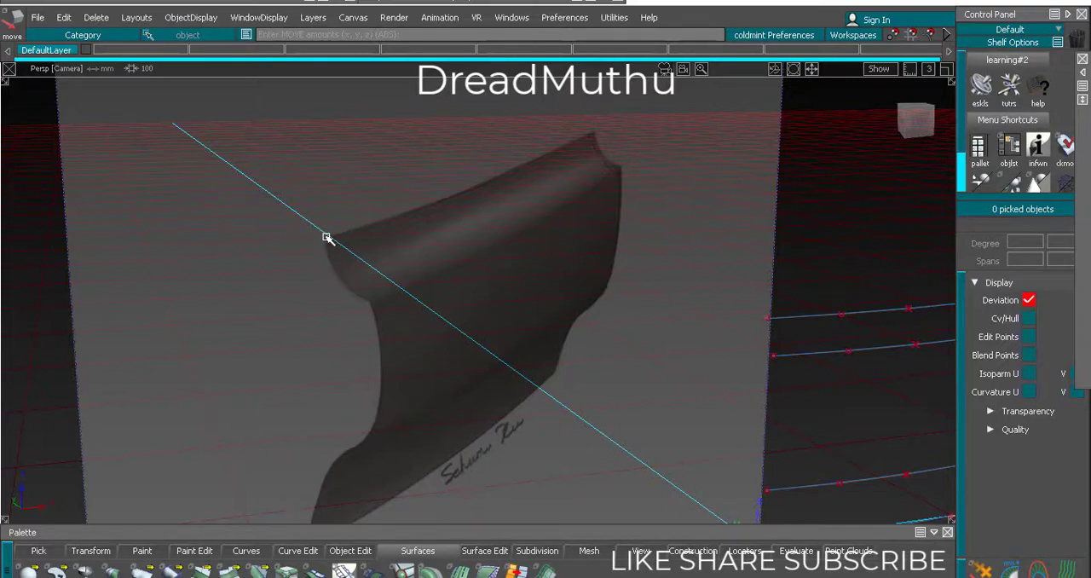
alt+shift+right_drag(571, 214, 600, 244)
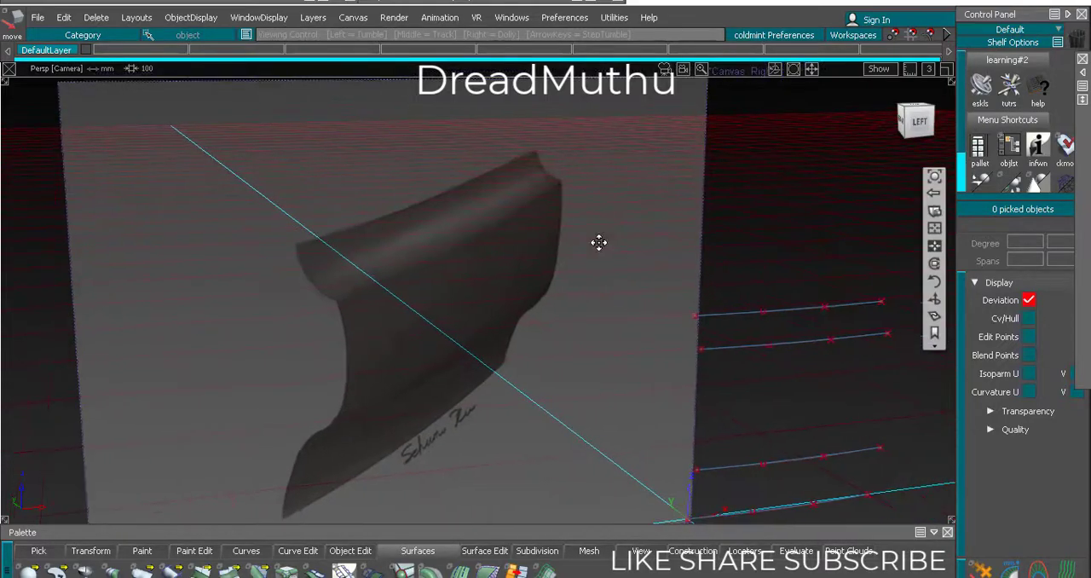
Pick the top curve and the one below it in turn to relate them to the panel's upper bend
ctrl+shift+drag(783, 282, 786, 300)
click(773, 313)
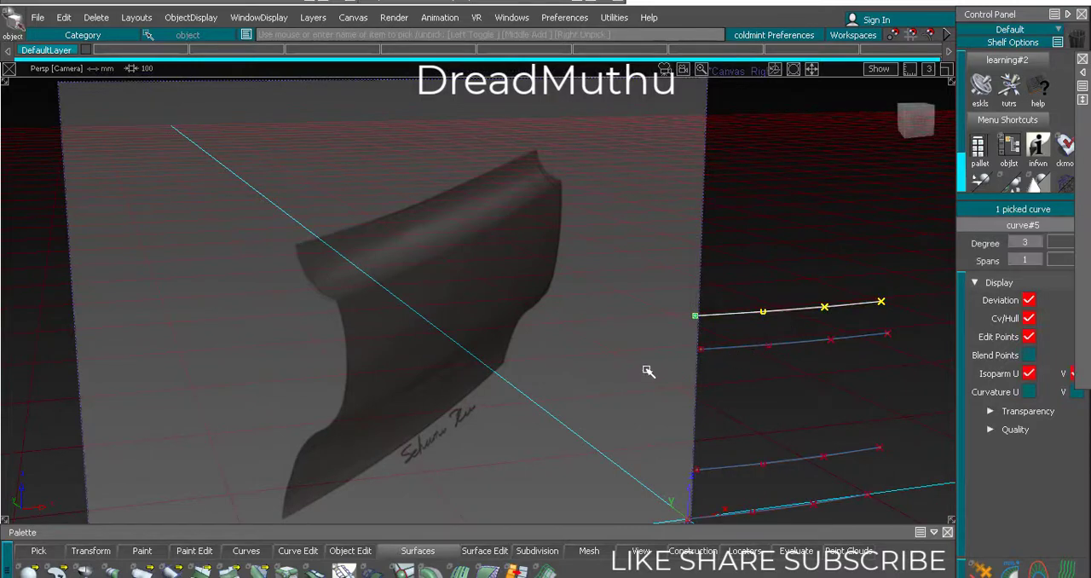
click(794, 398)
drag(802, 333, 800, 372)
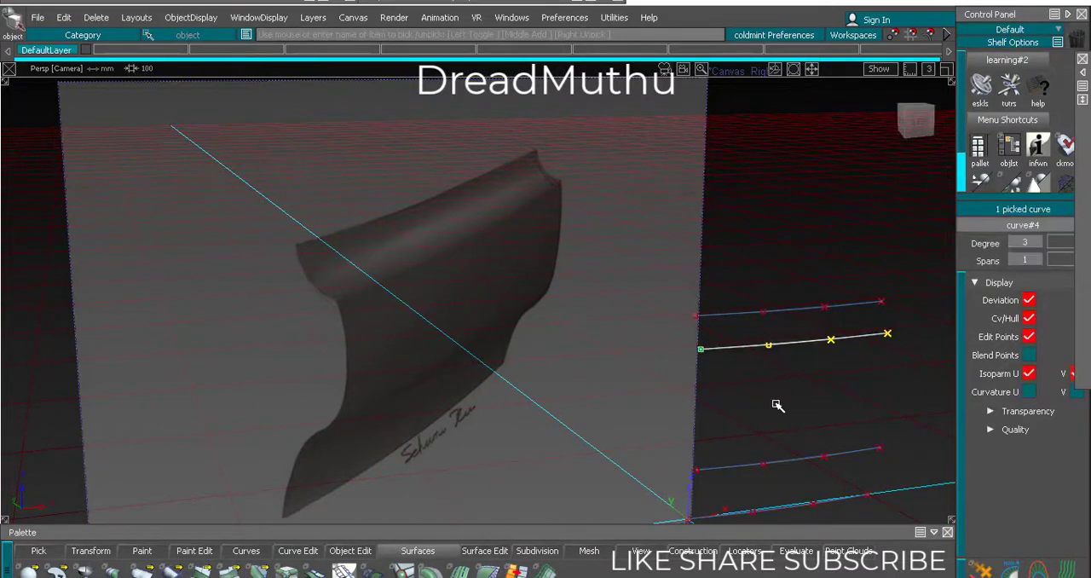
ctrl+shift+drag(517, 383, 517, 352)
scroll(577, 349, down, 2)
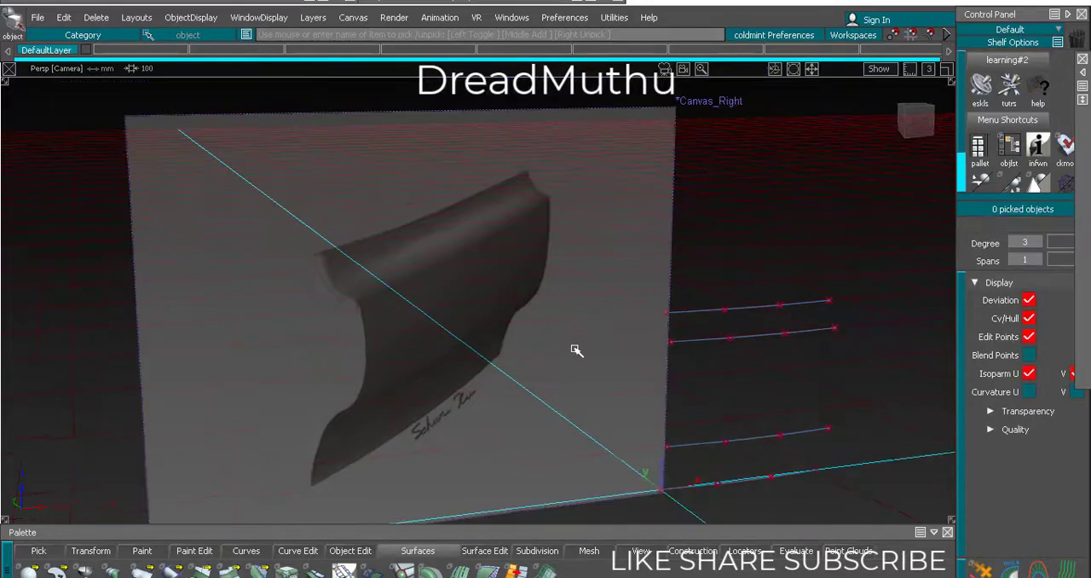
alt+shift+middle_drag(614, 347, 606, 346)
Duplicate the topmost curve and move the copy straight up to mark the panel's upper edge
ctrl+shift+drag(725, 257, 730, 298)
click(739, 314)
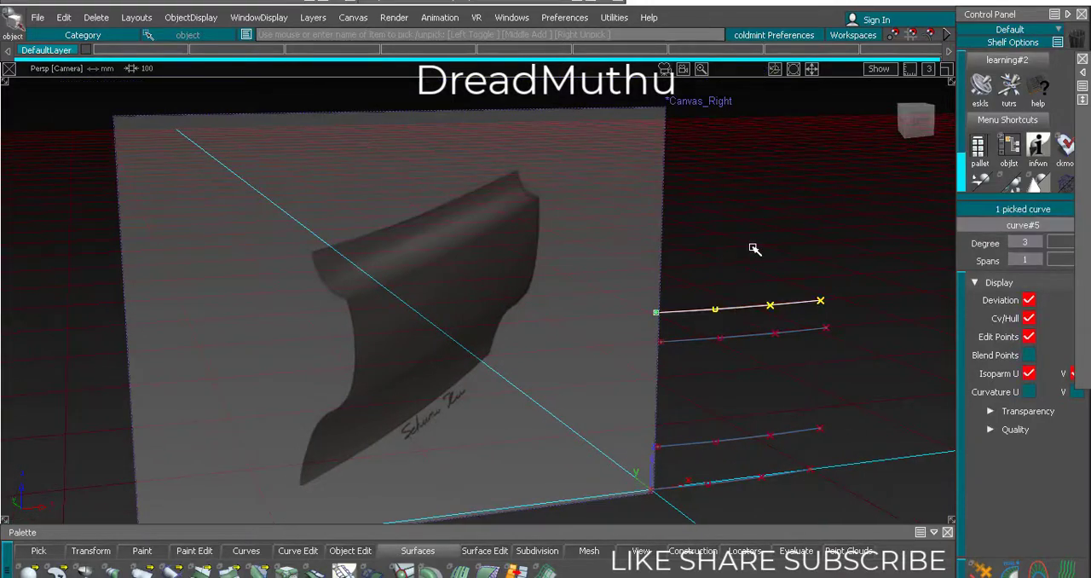
key(ctrl+v)
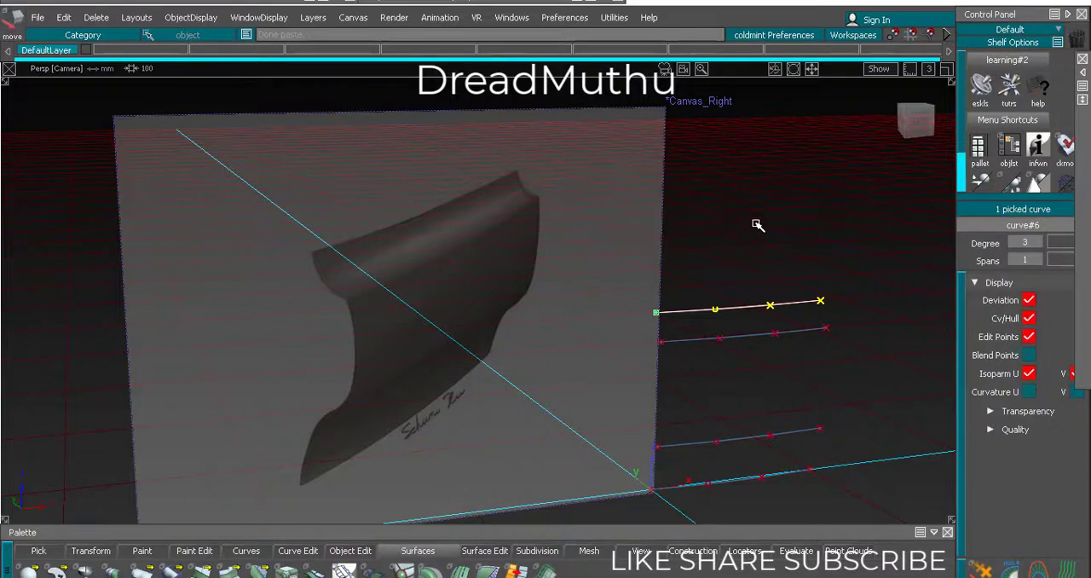
right_drag(772, 255, 777, 192)
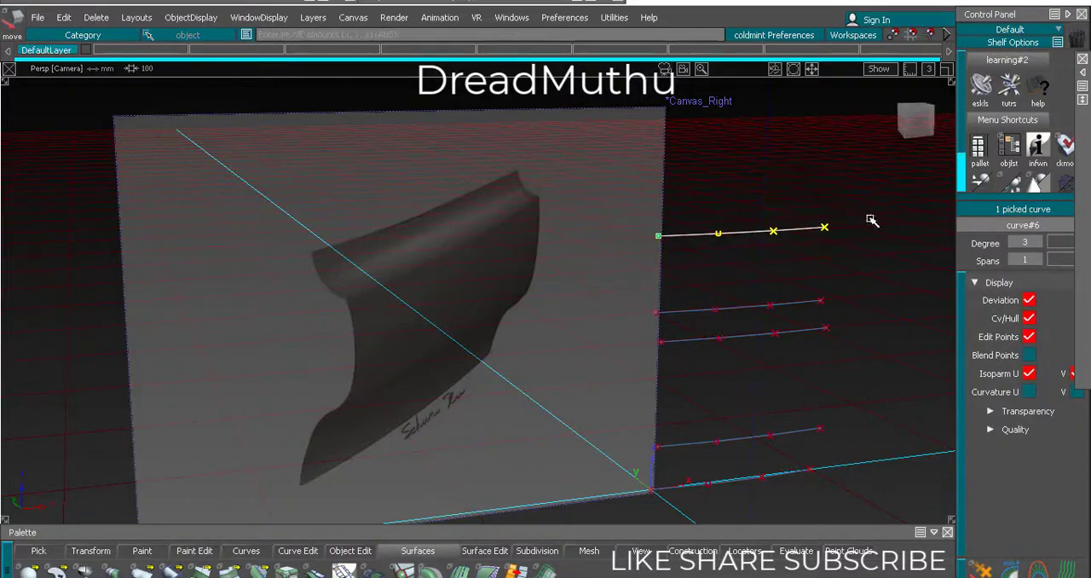
ctrl+shift+drag(902, 291, 903, 251)
alt+shift+right_drag(905, 256, 874, 319)
ctrl+shift+drag(875, 319, 870, 356)
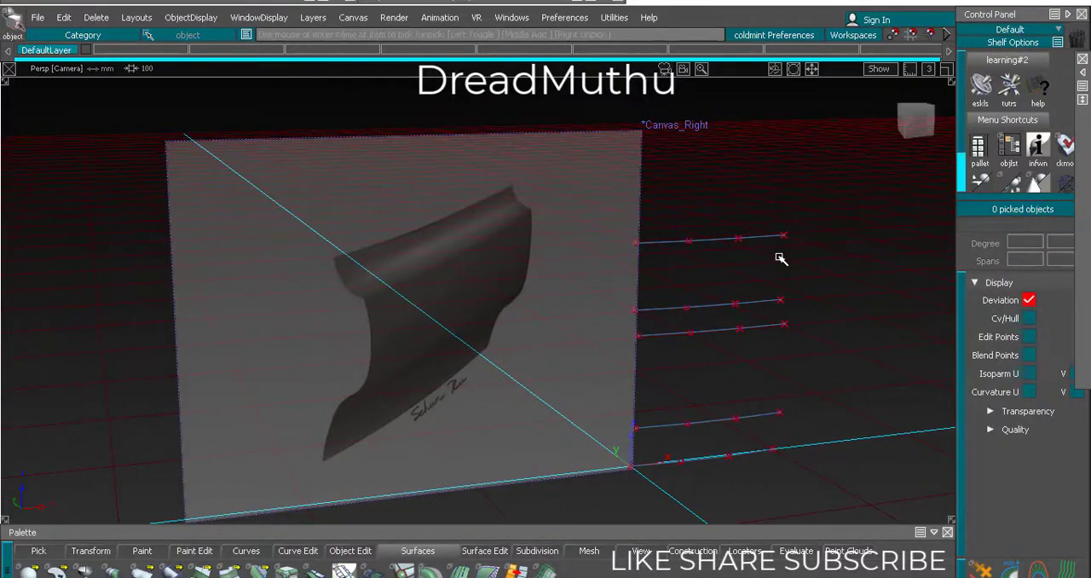
Create a skin surface between the two uppermost curves
key(s)
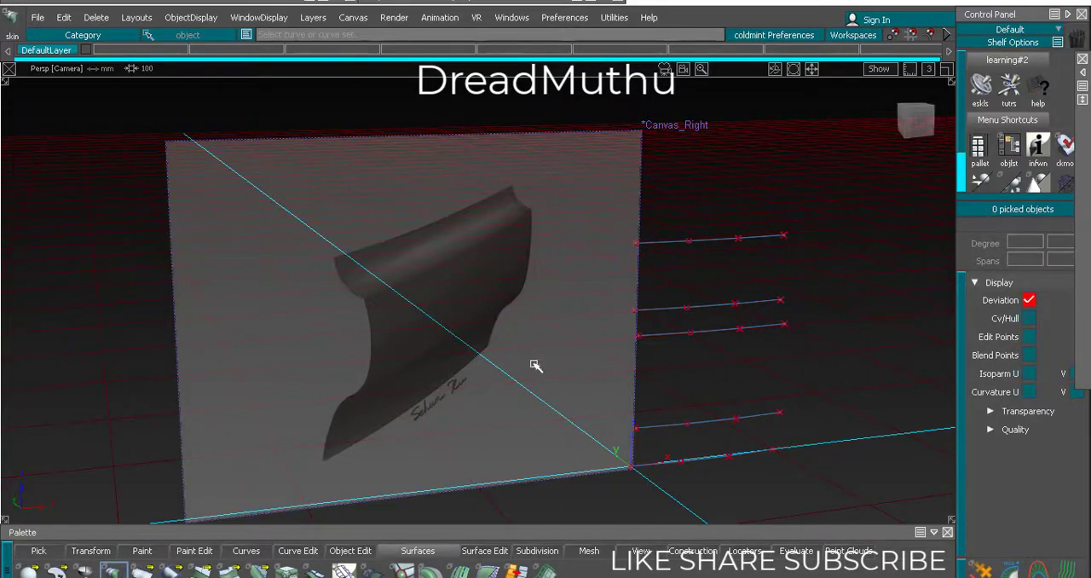
click(711, 246)
click(711, 305)
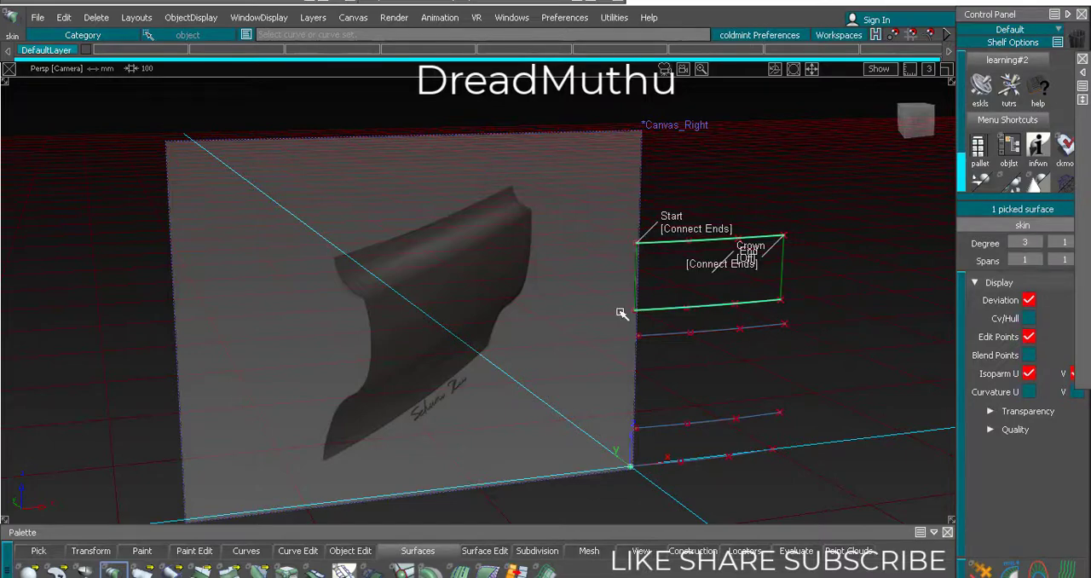
Create a second skin surface between the third and fourth curves from the top, keeping both flow ends on Connect ends
alt+shift+drag(621, 313, 509, 370)
alt+shift+right_drag(510, 348, 428, 309)
alt+shift+middle_drag(428, 309, 500, 341)
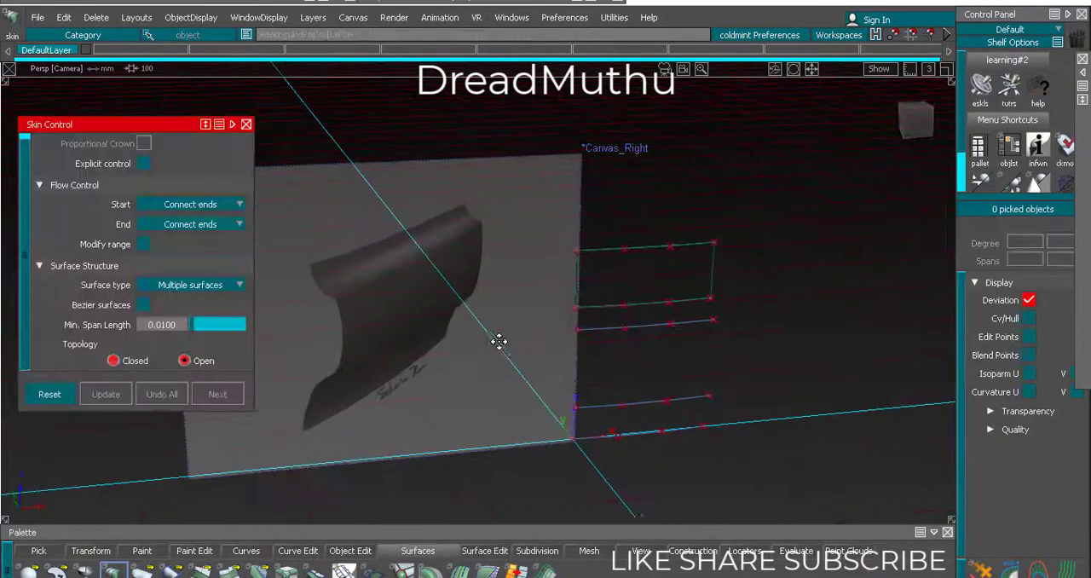
alt+shift+drag(500, 342, 552, 376)
ctrl+shift+drag(747, 379, 748, 315)
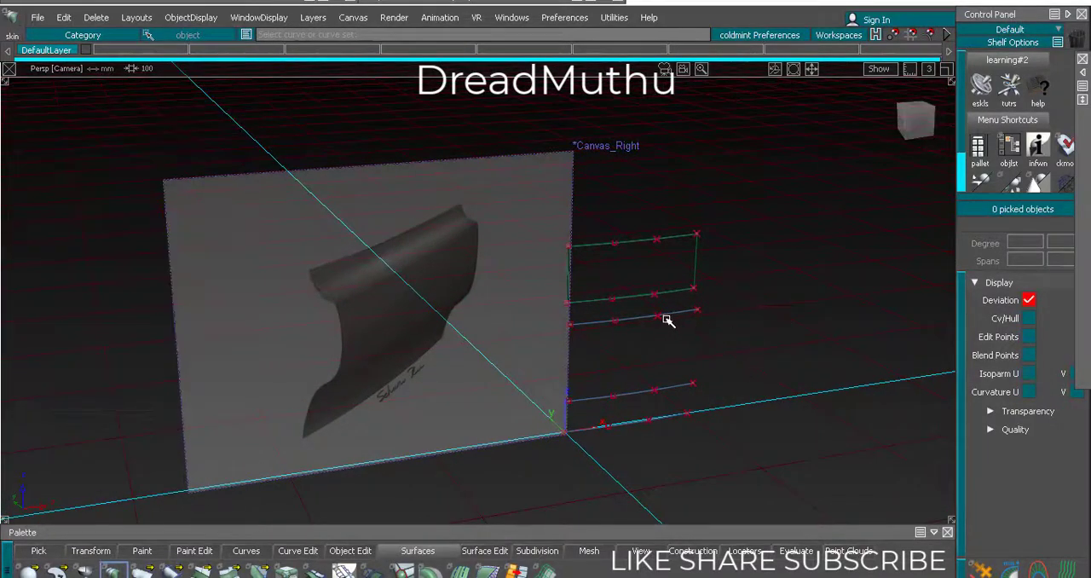
click(672, 315)
click(683, 389)
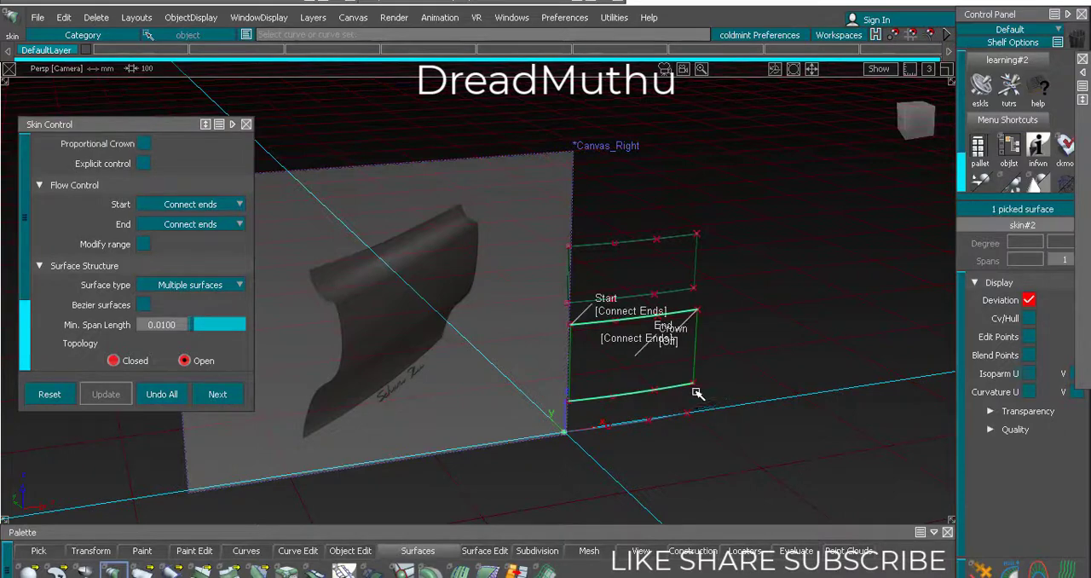
Turn on the proportional crown for the lower skin surface and bulge it outward to follow the panel's curved middle
alt+shift+drag(697, 389, 389, 293)
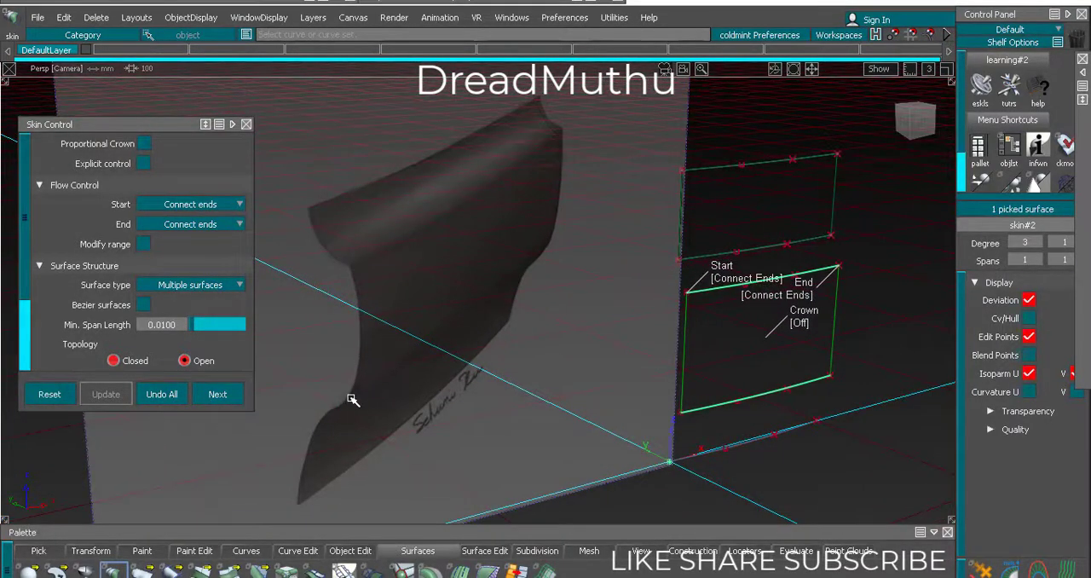
click(801, 325)
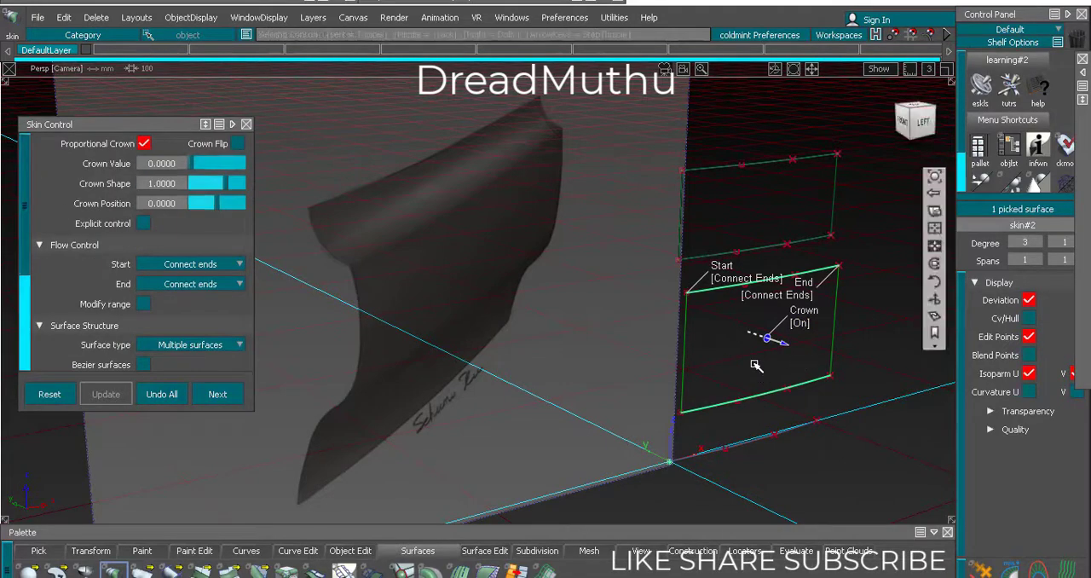
alt+shift+drag(758, 372, 889, 326)
alt+shift+middle_drag(890, 327, 828, 355)
alt+shift+drag(828, 356, 520, 400)
alt+shift+drag(433, 407, 411, 269)
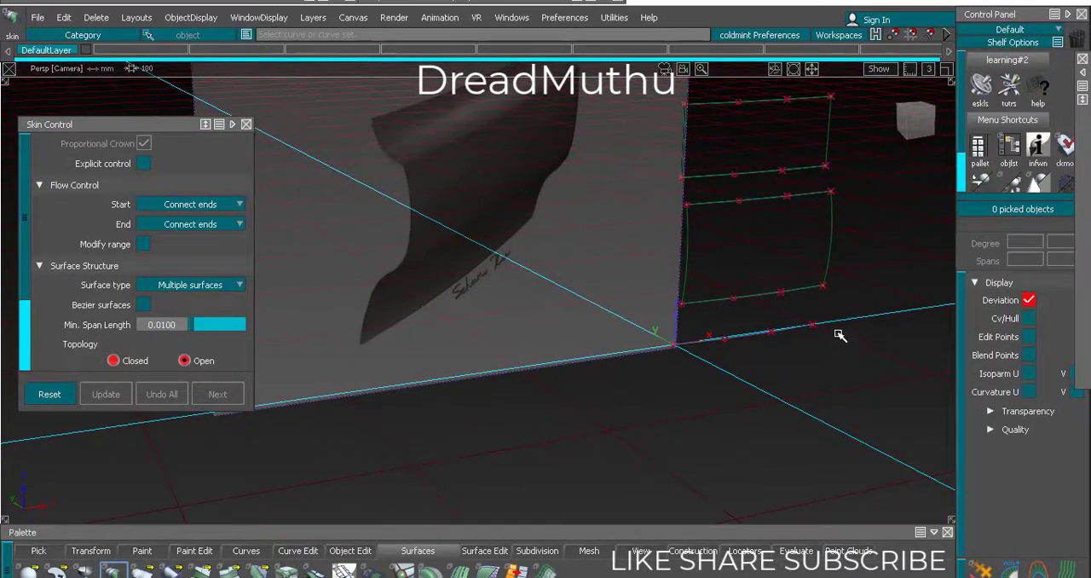
Duplicate the lowest construction curve and move the copy straight down to mark the panel's lower edge
ctrl+shift+drag(761, 297, 759, 273)
click(758, 295)
click(755, 334)
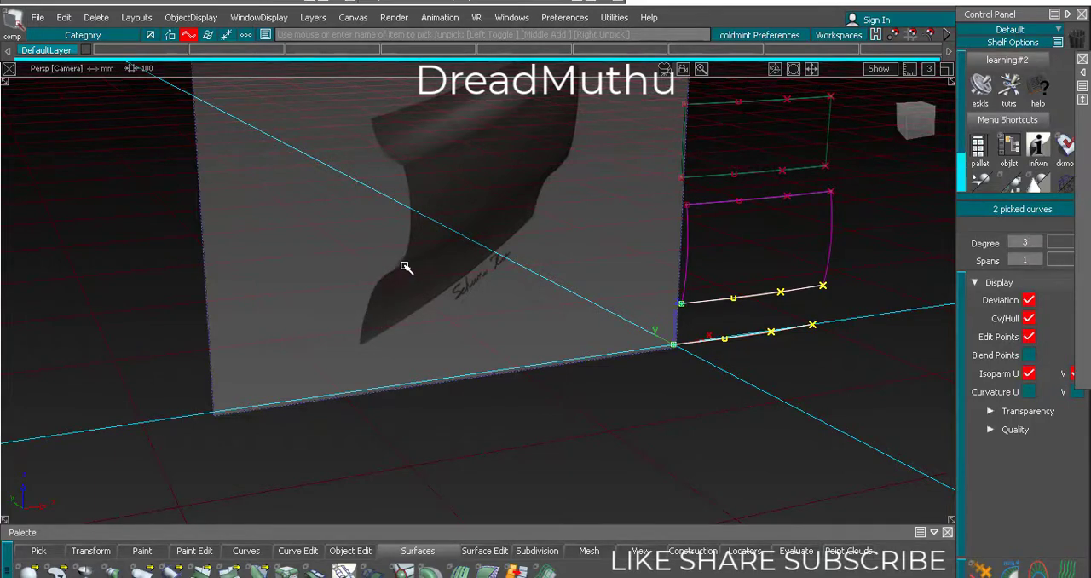
ctrl+shift+drag(601, 370, 628, 338)
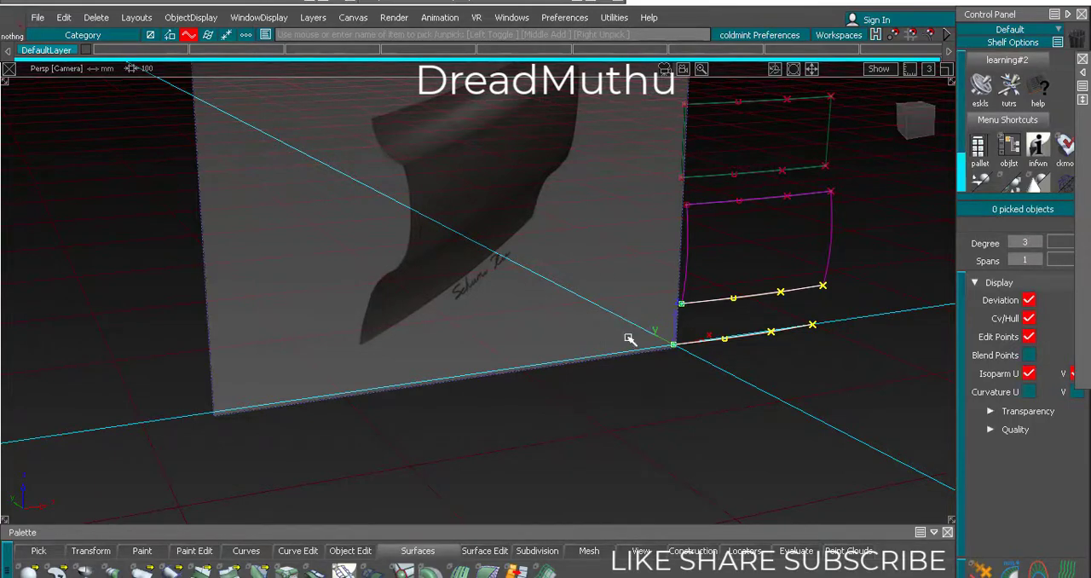
ctrl+shift+drag(758, 349, 757, 366)
click(756, 335)
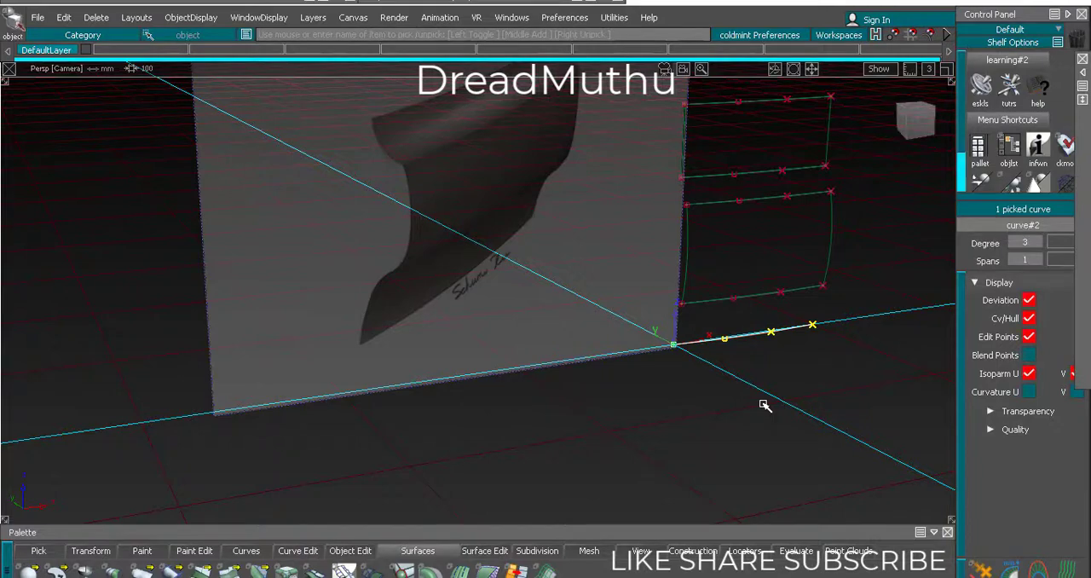
key(ctrl+v)
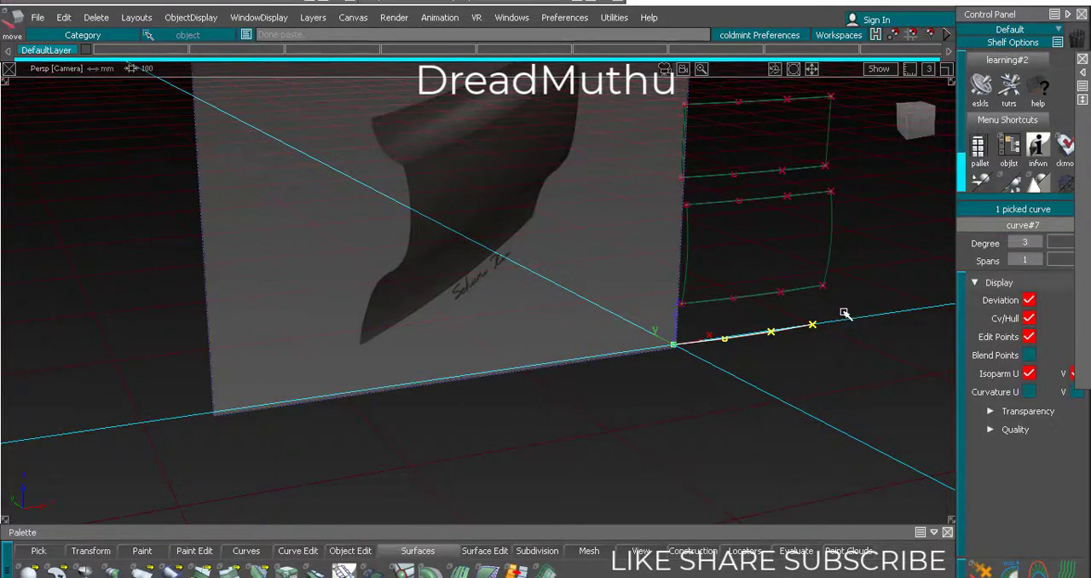
right_drag(844, 311, 851, 357)
ctrl+shift+drag(851, 356, 859, 392)
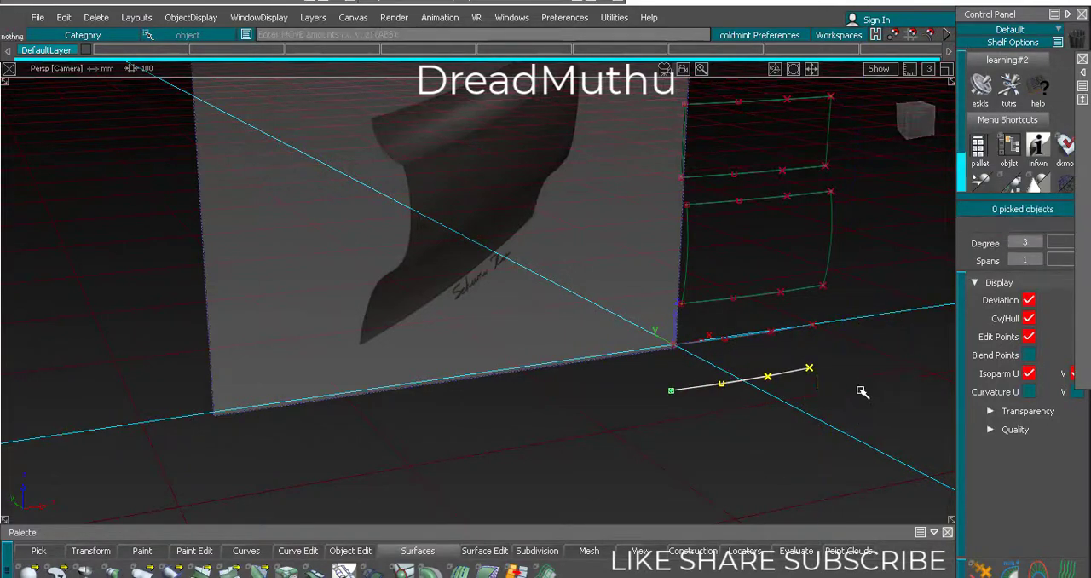
Create a skin surface between the two lowest curves with the proportional crown turned off
alt+shift+right_drag(860, 392, 823, 409)
alt+shift+middle_drag(831, 389, 795, 413)
alt+shift+right_drag(795, 413, 740, 389)
click(714, 376)
click(706, 415)
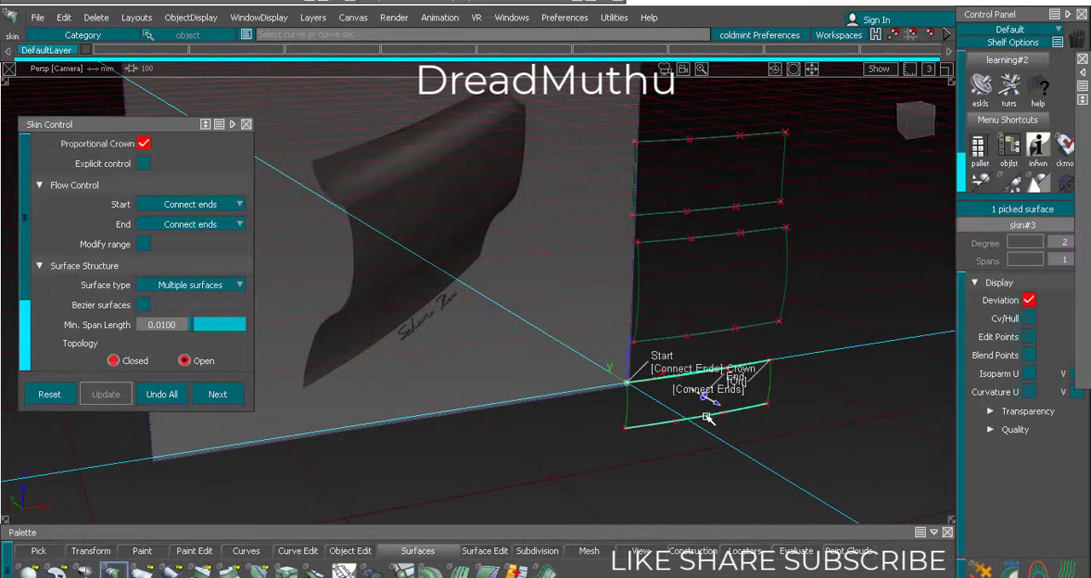
click(145, 143)
Examine the three skin surfaces beside the reference image from several angles
ctrl+shift+drag(494, 385, 514, 274)
alt+shift+right_drag(514, 275, 490, 342)
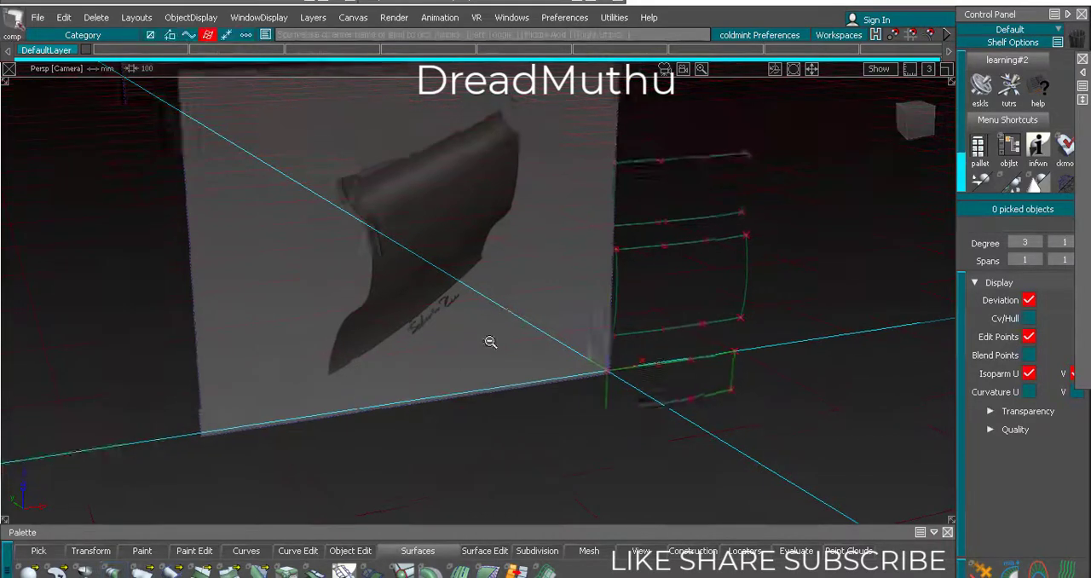
mouse_move(491, 342)
alt+shift+mouse_down()
mouse_move(551, 367)
mouse_move(495, 417)
mouse_move(504, 328)
mouse_move(504, 343)
alt+shift+mouse_up()
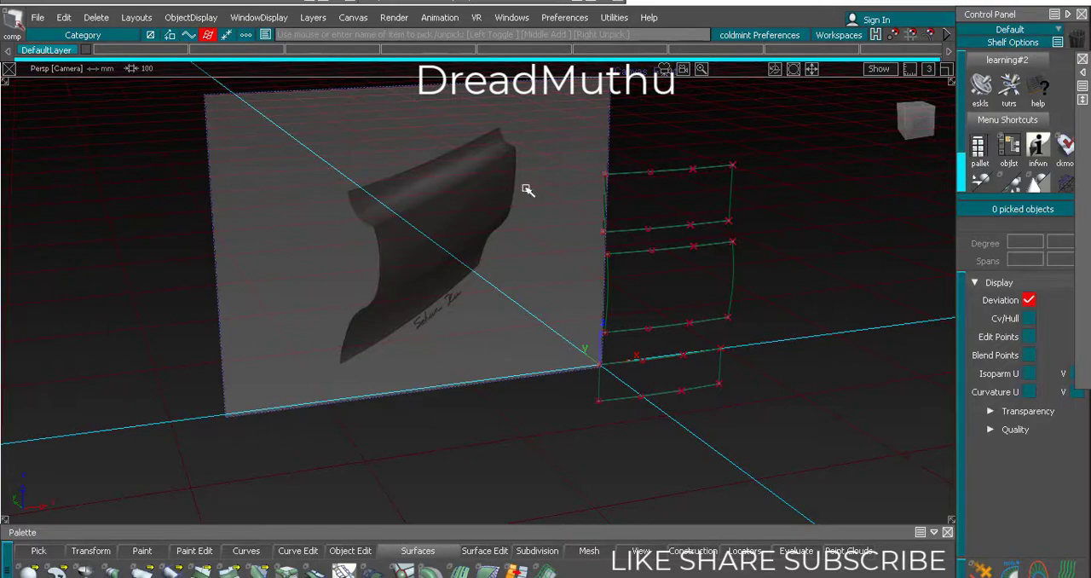
alt+shift+drag(525, 328, 535, 238)
alt+shift+right_drag(535, 238, 536, 288)
alt+shift+middle_drag(535, 288, 495, 279)
alt+shift+right_drag(495, 280, 519, 275)
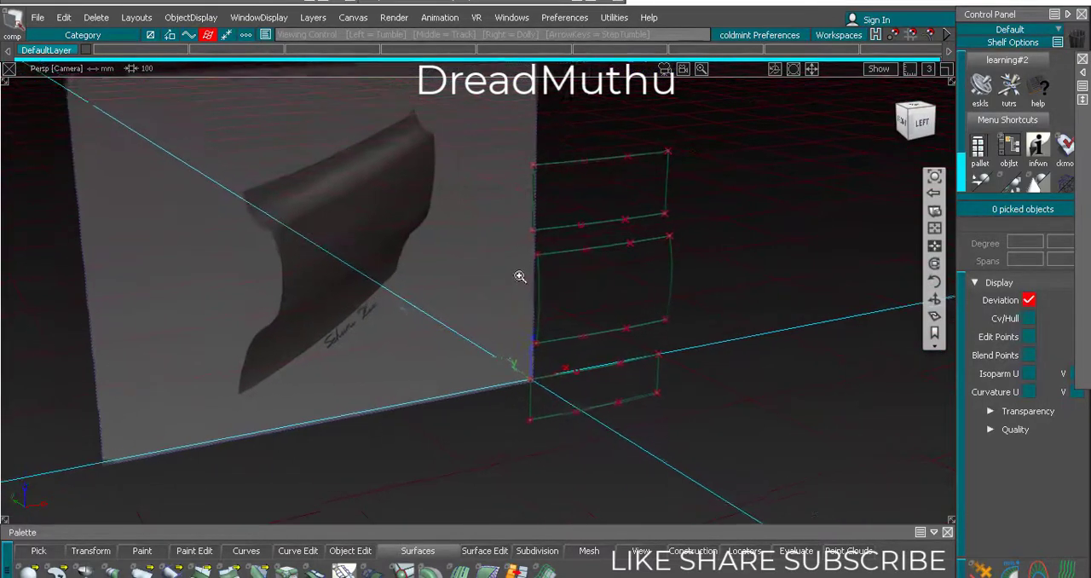
alt+shift+drag(519, 276, 478, 341)
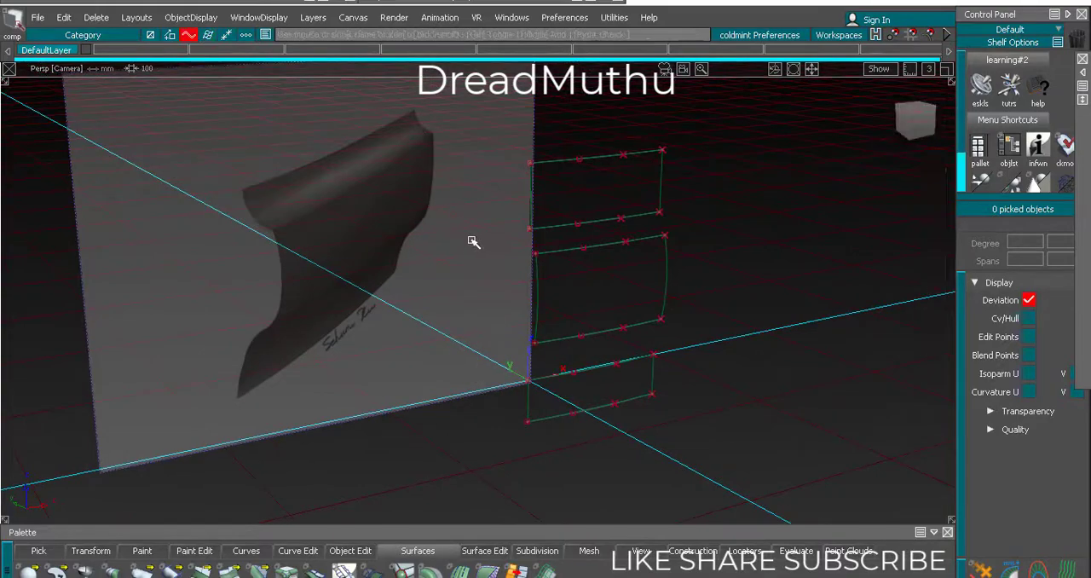
Create three new layers, L1, L2 and L3
click(312, 18)
click(315, 37)
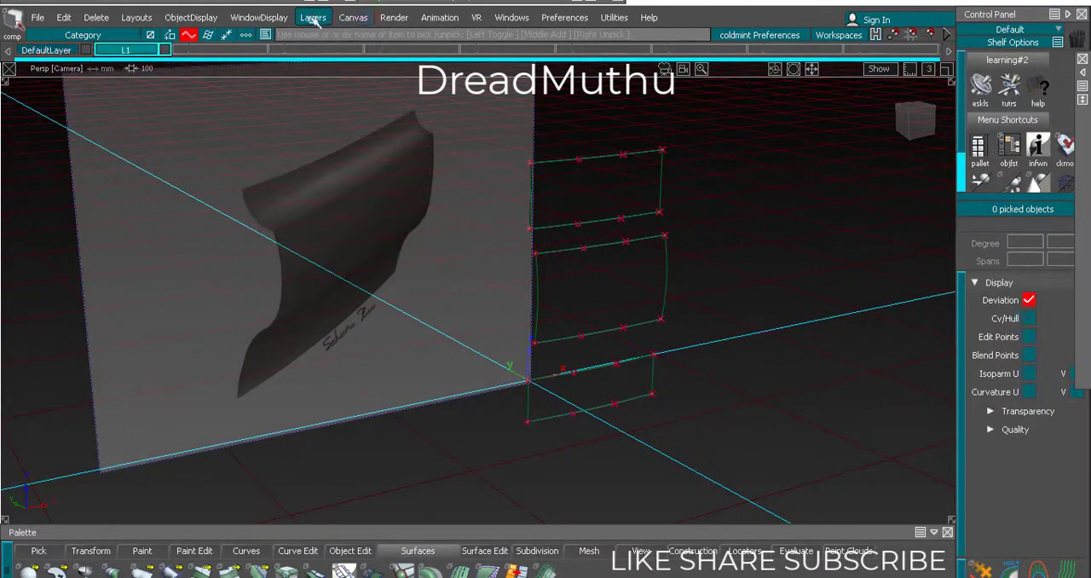
click(313, 17)
click(315, 36)
click(313, 17)
click(314, 36)
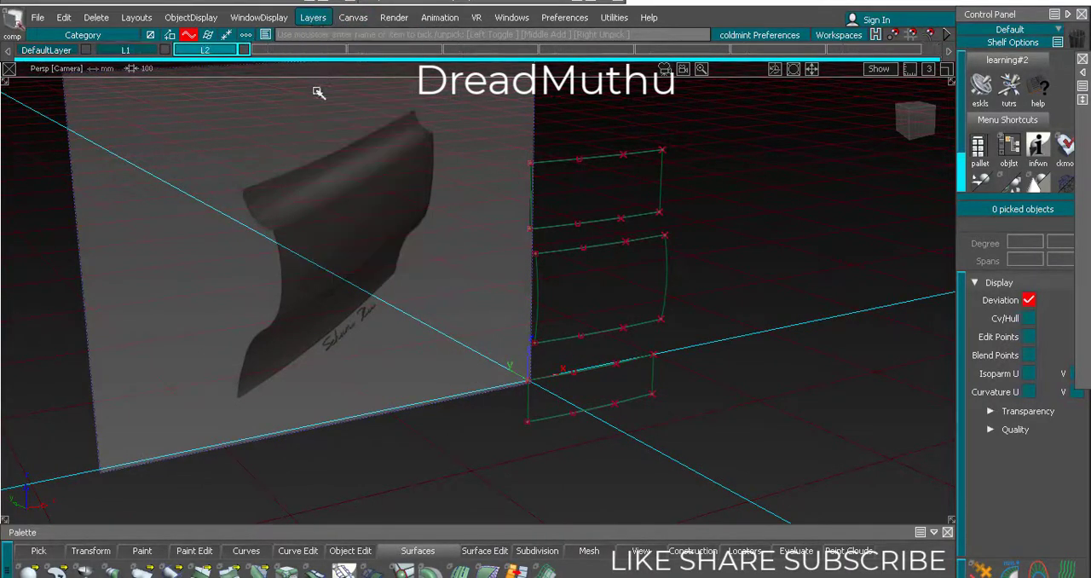
Assign the reference image plane to layer L1 and set that layer's state to Inactive
ctrl+shift+drag(319, 272, 316, 399)
click(316, 426)
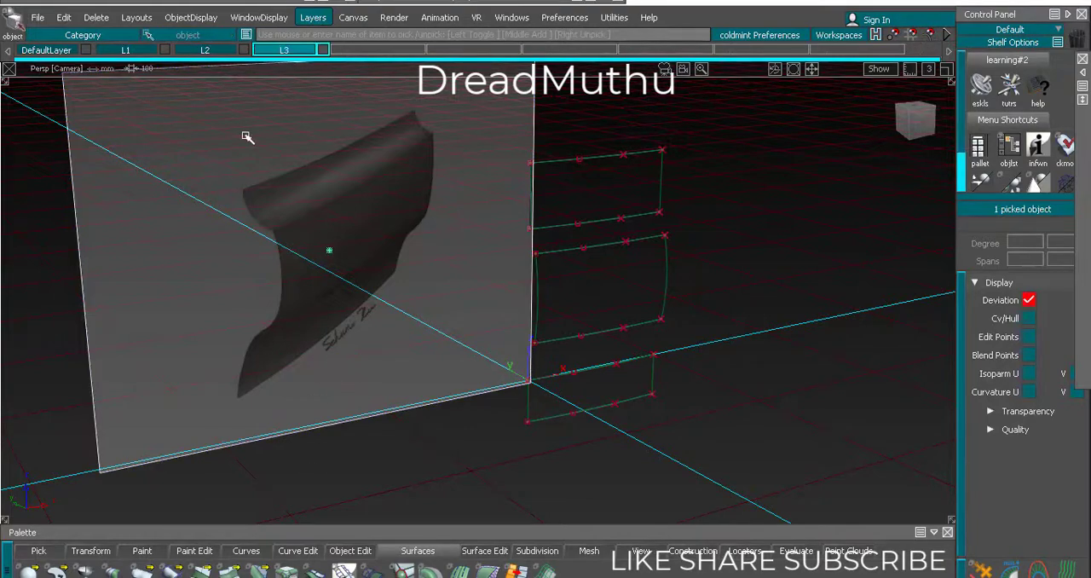
click(136, 51)
click(137, 64)
click(139, 50)
mouse_move(173, 140)
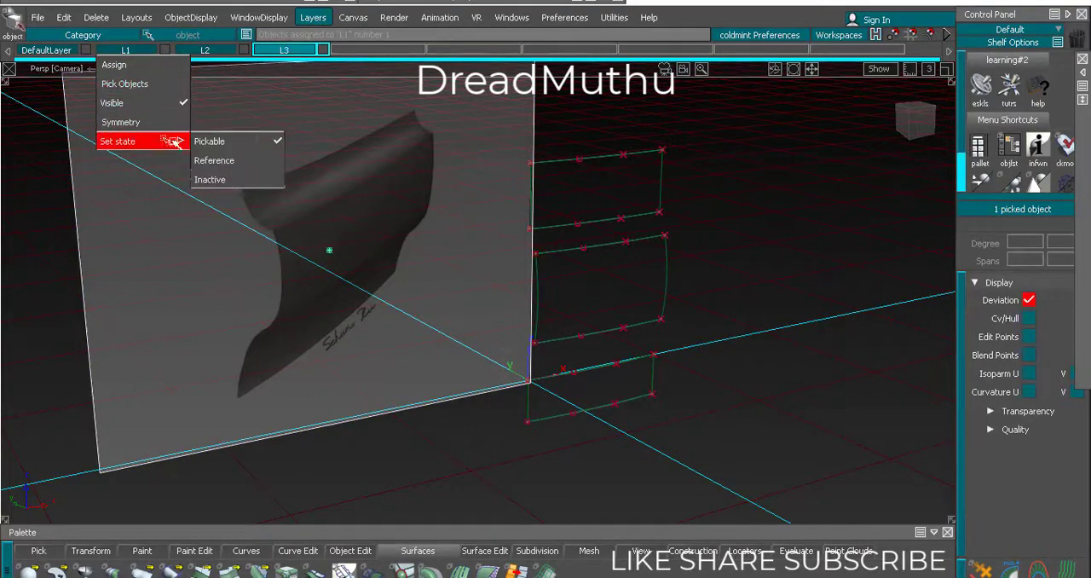
click(205, 181)
Assign the six construction curves to layer L2 and rename the layer as curves
ctrl+shift+drag(407, 188, 583, 404)
drag(560, 471, 560, 471)
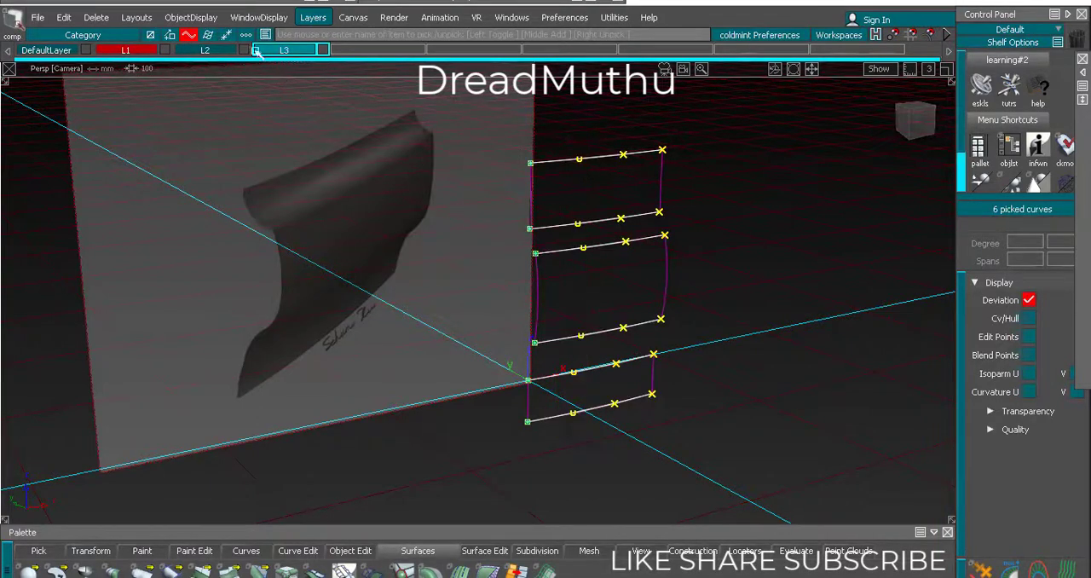
click(222, 49)
click(220, 64)
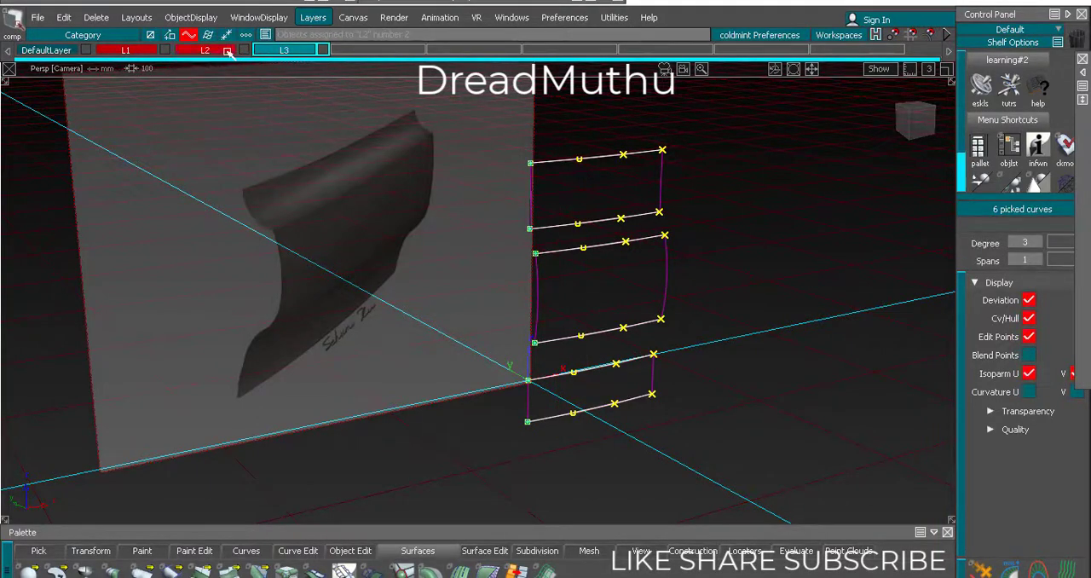
click(227, 51)
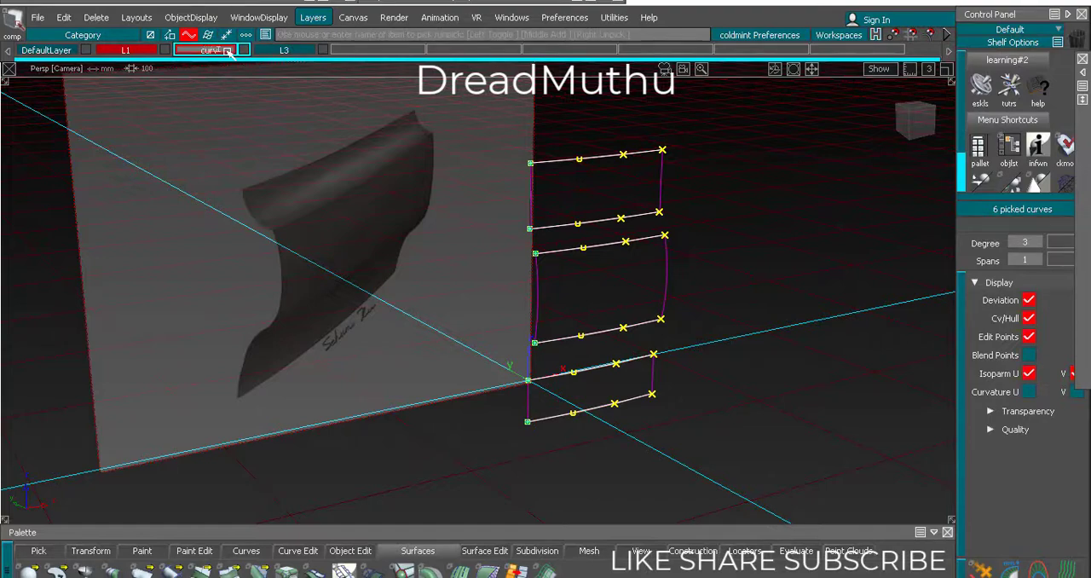
key(Return)
click(325, 280)
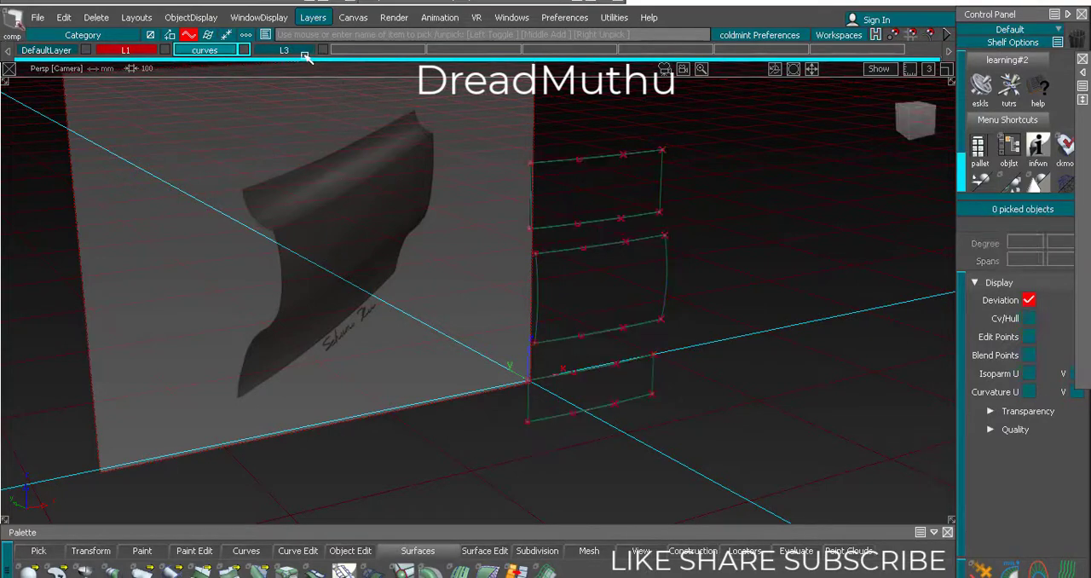
Rename layer L3 as surfs and hide the curves layer
click(303, 52)
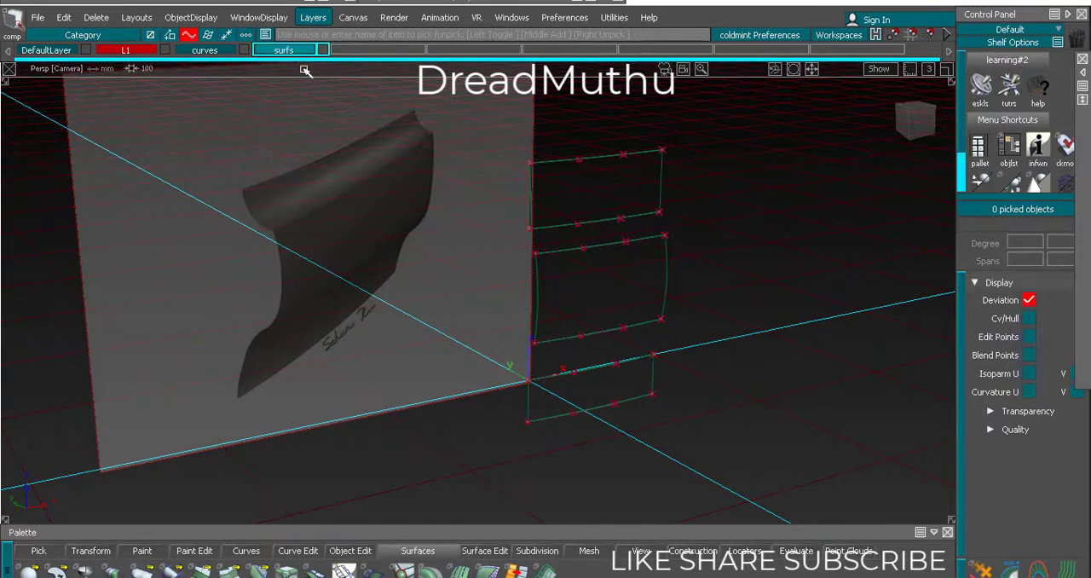
key(alt+shift)
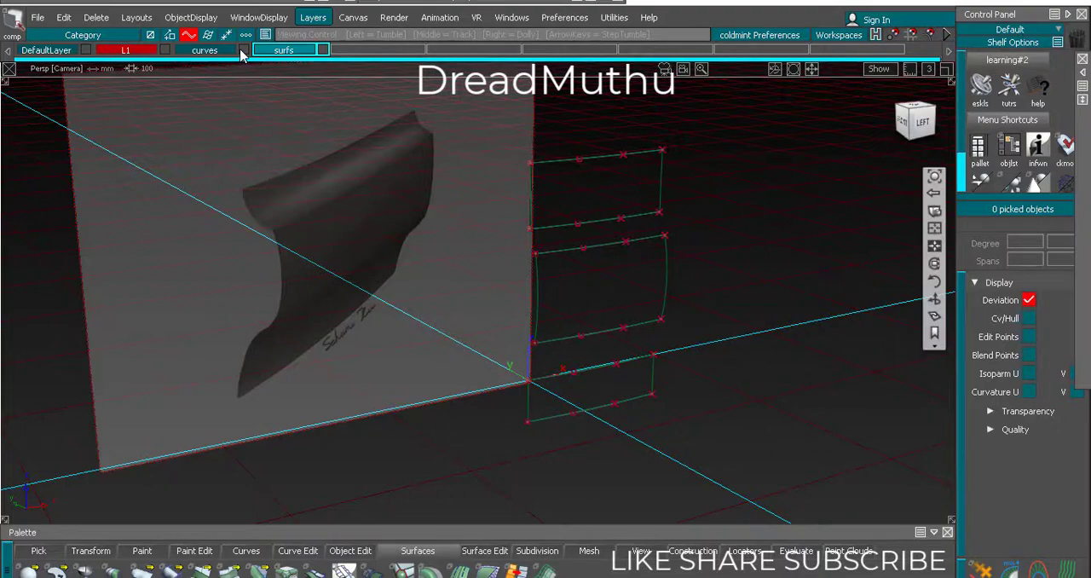
click(243, 50)
alt+shift+drag(384, 247, 376, 271)
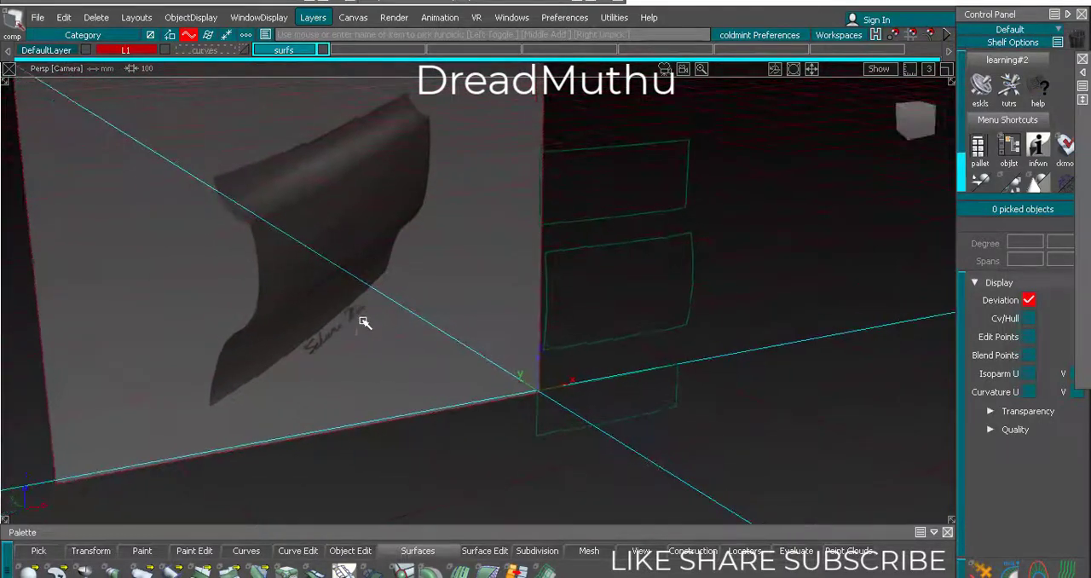
alt+shift+drag(366, 323, 318, 324)
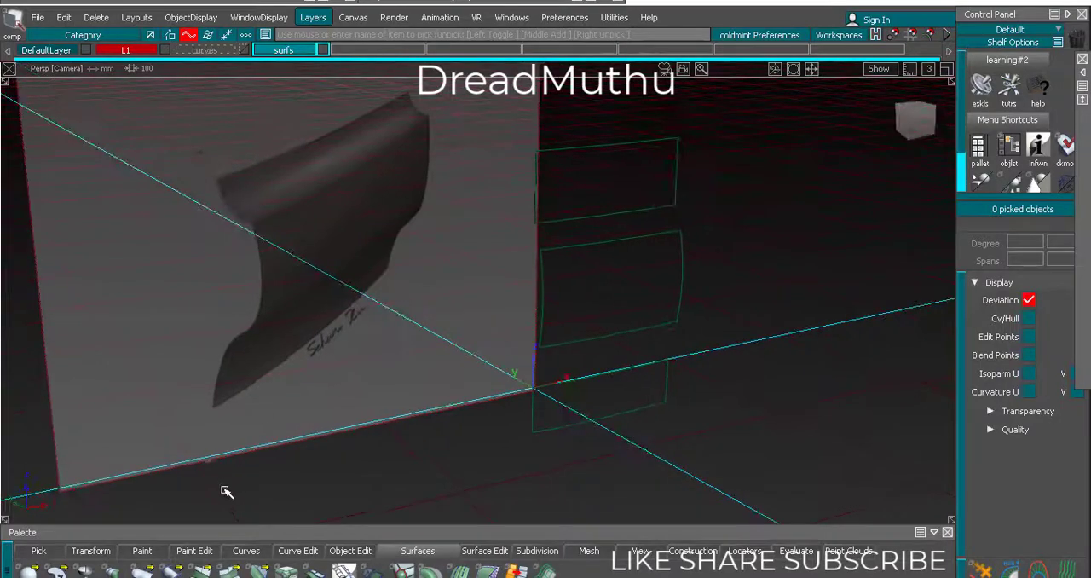
Start a freeform blend with side 1 continuity set to G2 Curvature and side 2 continuity set to G0 Position
click(229, 570)
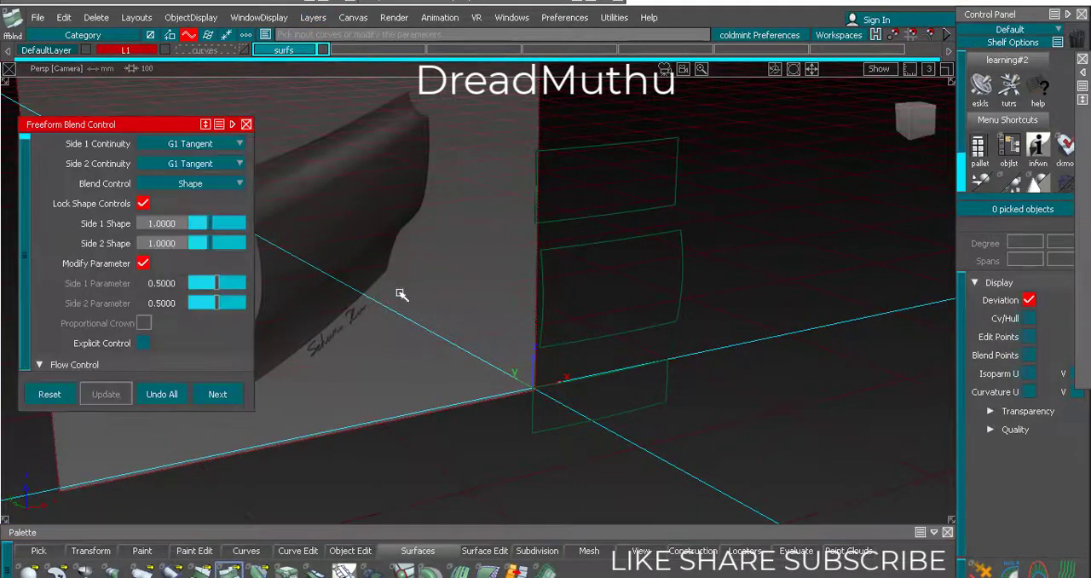
click(207, 144)
click(209, 199)
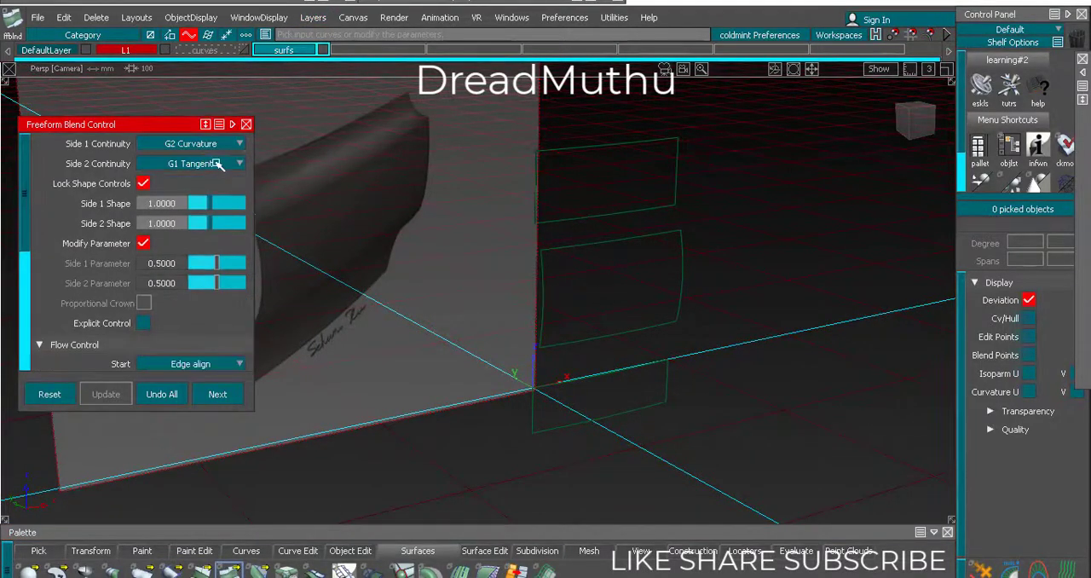
click(207, 162)
click(223, 183)
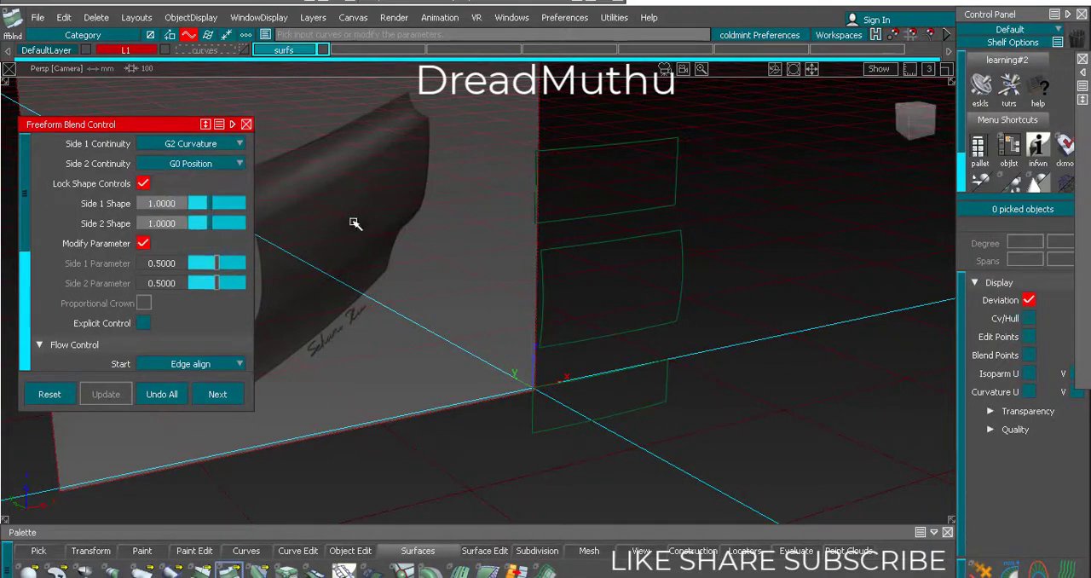
Blend from the upper surface's bottom edge to the middle surface's top edge, with Auto Update turned on
alt+shift+drag(627, 220, 453, 219)
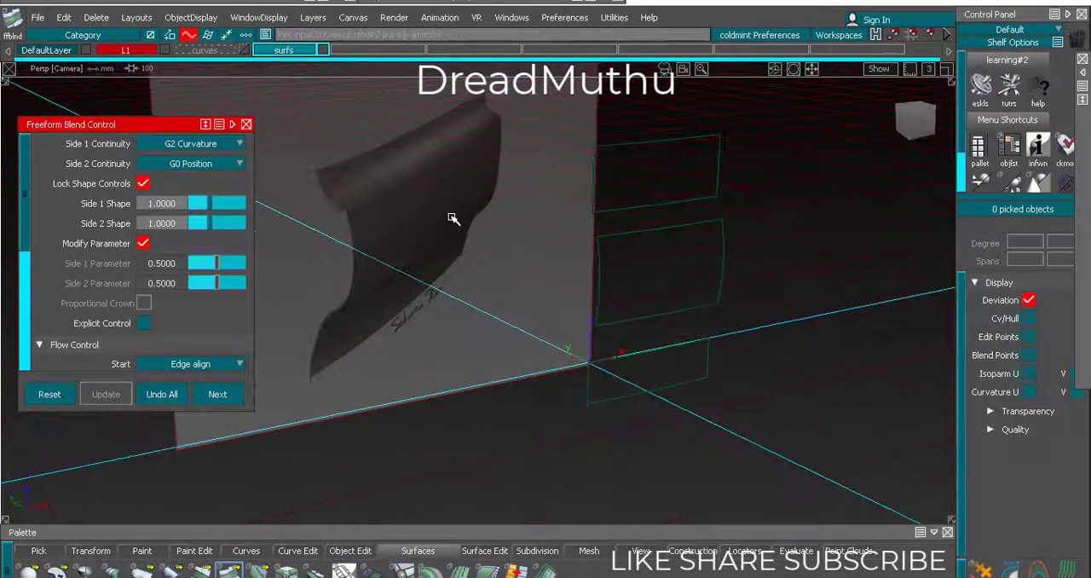
click(658, 203)
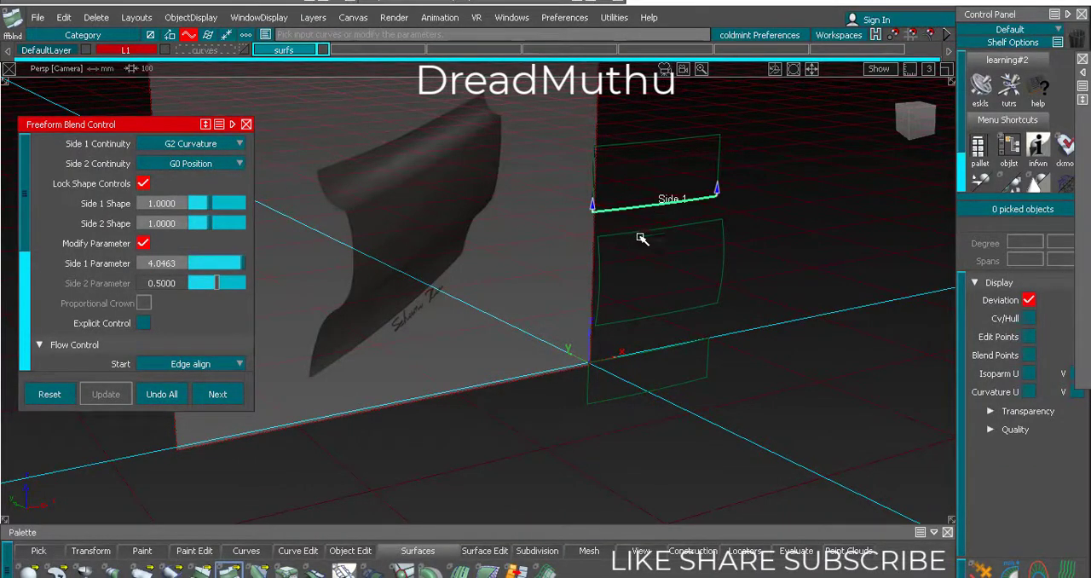
click(659, 232)
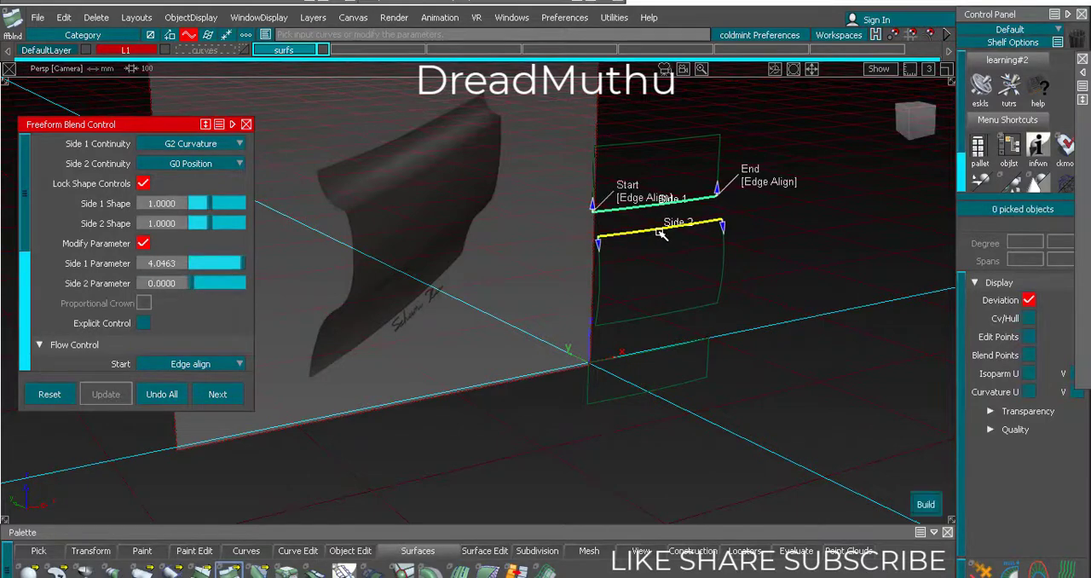
alt+shift+drag(568, 300, 419, 294)
scroll(143, 298, down, 2)
scroll(143, 298, down, 3)
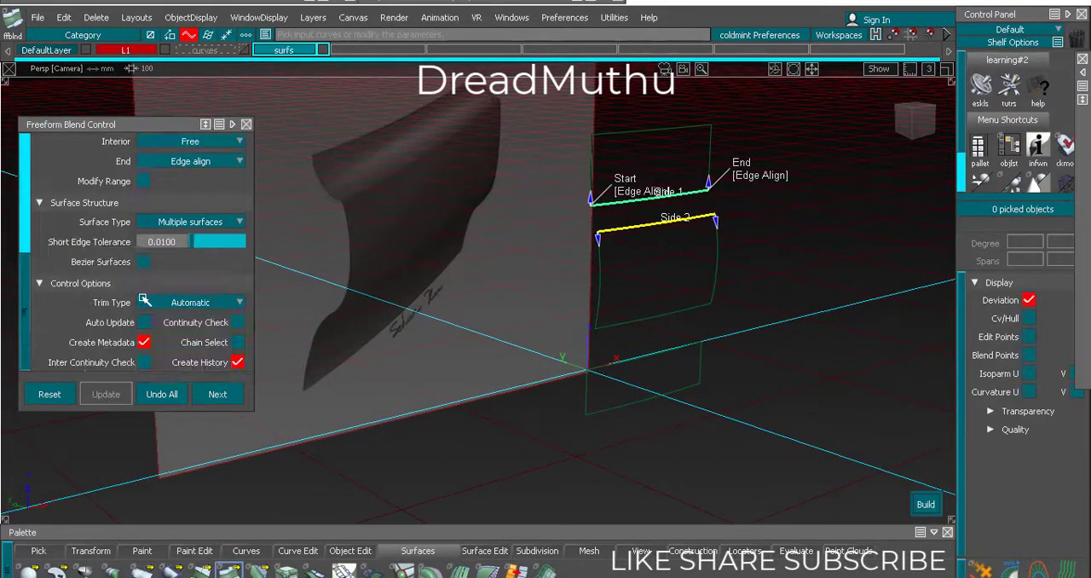
click(144, 323)
alt+shift+right_drag(450, 315, 519, 267)
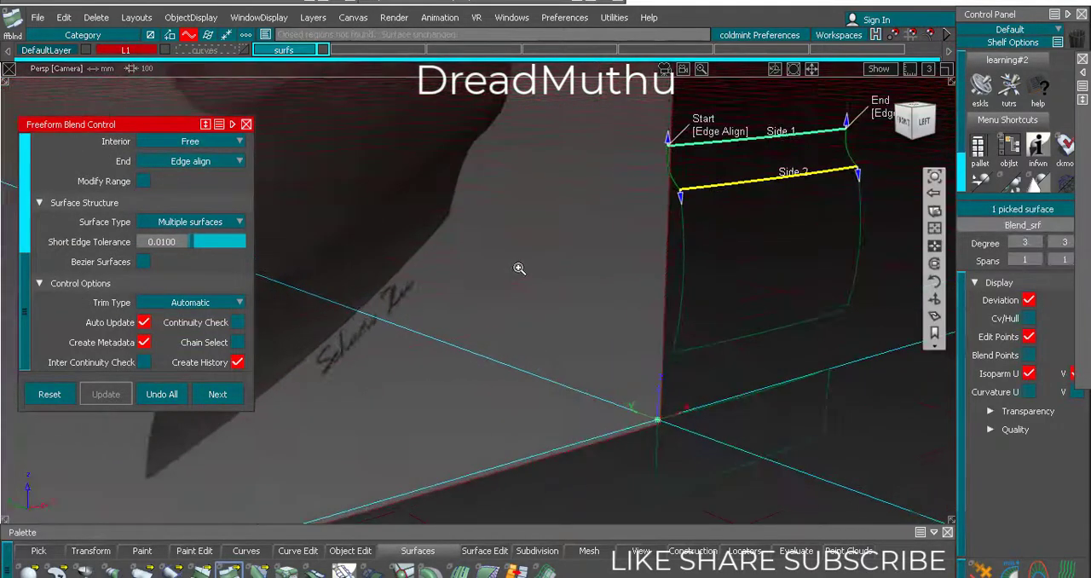
Inspect the new blend between the upper and middle surfaces from several angles against the reference image
alt+shift+middle_drag(521, 267, 510, 272)
alt+shift+drag(510, 272, 500, 301)
ctrl+shift+drag(440, 353, 482, 328)
alt+shift+right_drag(483, 328, 394, 351)
alt+shift+middle_drag(394, 352, 482, 340)
alt+shift+right_drag(481, 339, 516, 339)
alt+shift+drag(517, 339, 495, 370)
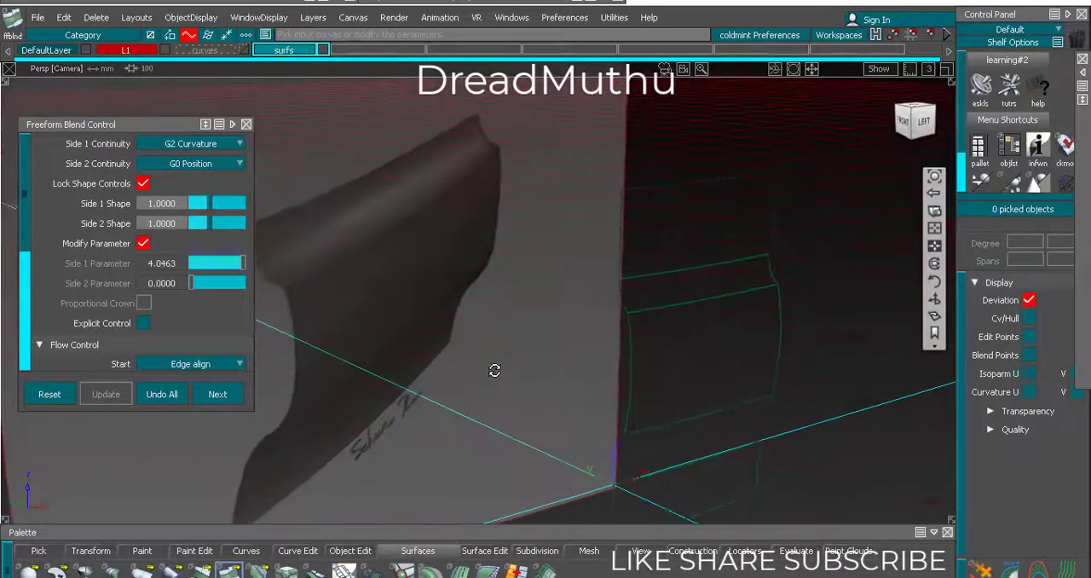
alt+shift+right_drag(494, 370, 488, 376)
alt+shift+drag(488, 376, 485, 360)
alt+shift+middle_drag(485, 361, 503, 359)
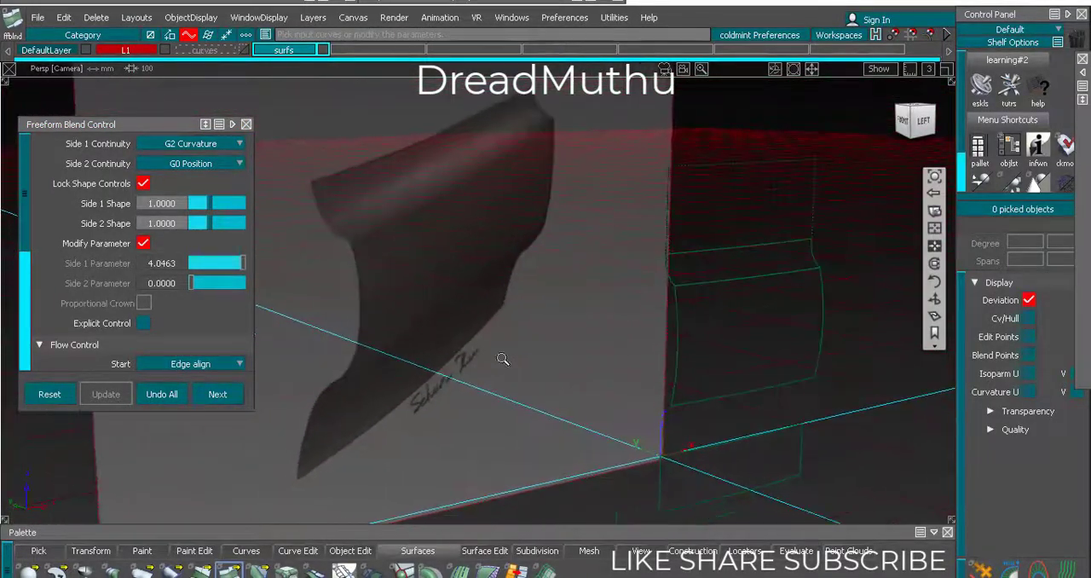
alt+shift+right_drag(504, 358, 500, 370)
Shade the surfaces with the usetex diagnostic shader and check the highlight flow across the blend
click(1071, 129)
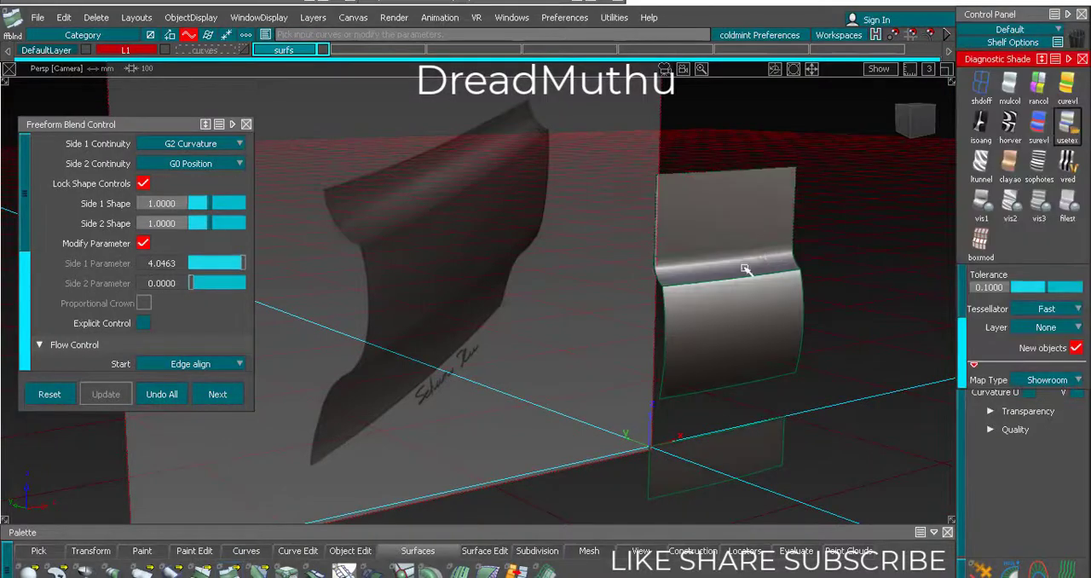
mouse_move(678, 300)
alt+shift+right_down()
mouse_move(700, 302)
mouse_move(708, 286)
alt+shift+right_up()
alt+shift+middle_drag(708, 285, 654, 278)
alt+shift+right_drag(655, 278, 648, 284)
alt+shift+drag(647, 285, 612, 298)
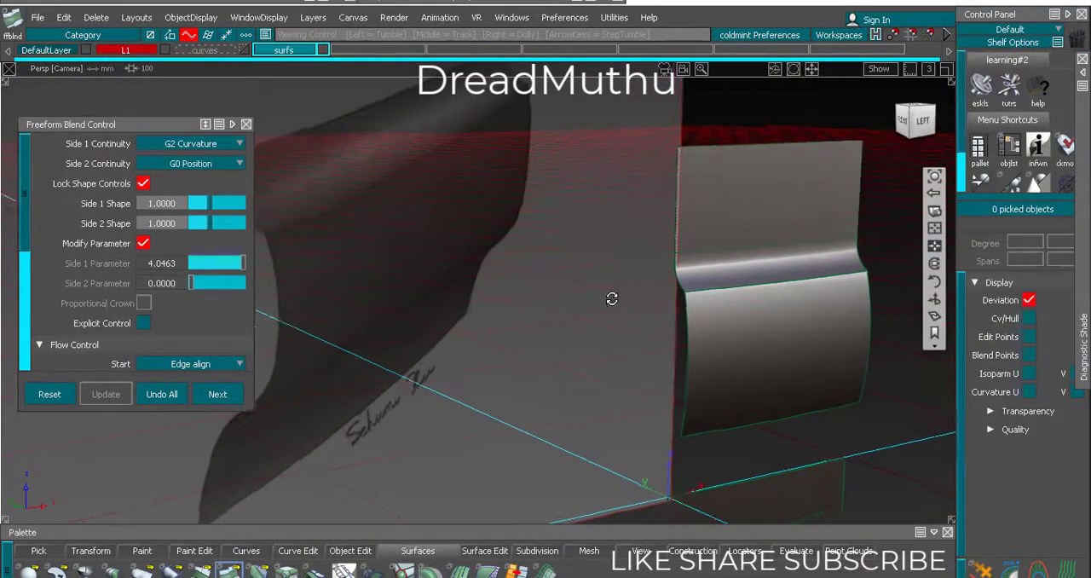
alt+shift+right_drag(611, 298, 601, 306)
alt+shift+middle_drag(639, 312, 660, 296)
alt+shift+right_drag(660, 296, 623, 318)
alt+shift+middle_drag(646, 329, 649, 333)
alt+shift+drag(648, 333, 503, 327)
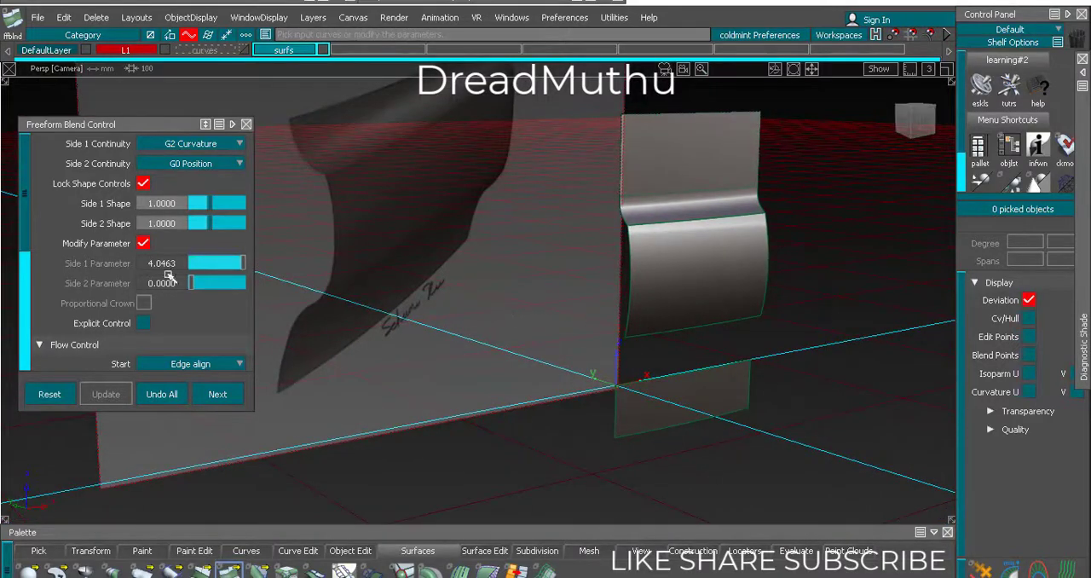
Blend from the middle surface's bottom edge to the lower surface's top edge with G2 Curvature continuity on both sides
ctrl+shift+drag(329, 343, 350, 242)
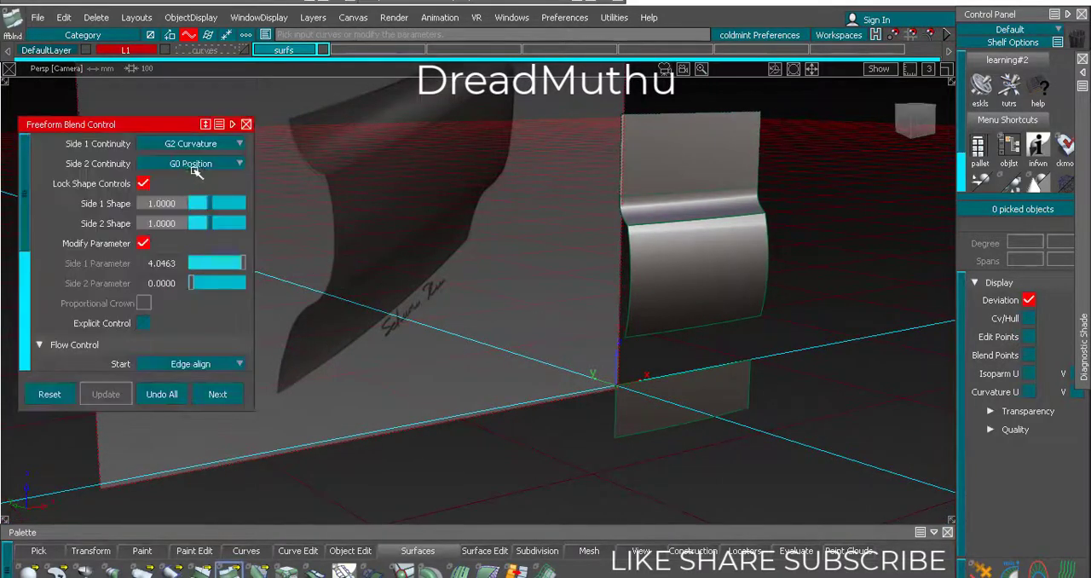
click(196, 165)
click(192, 219)
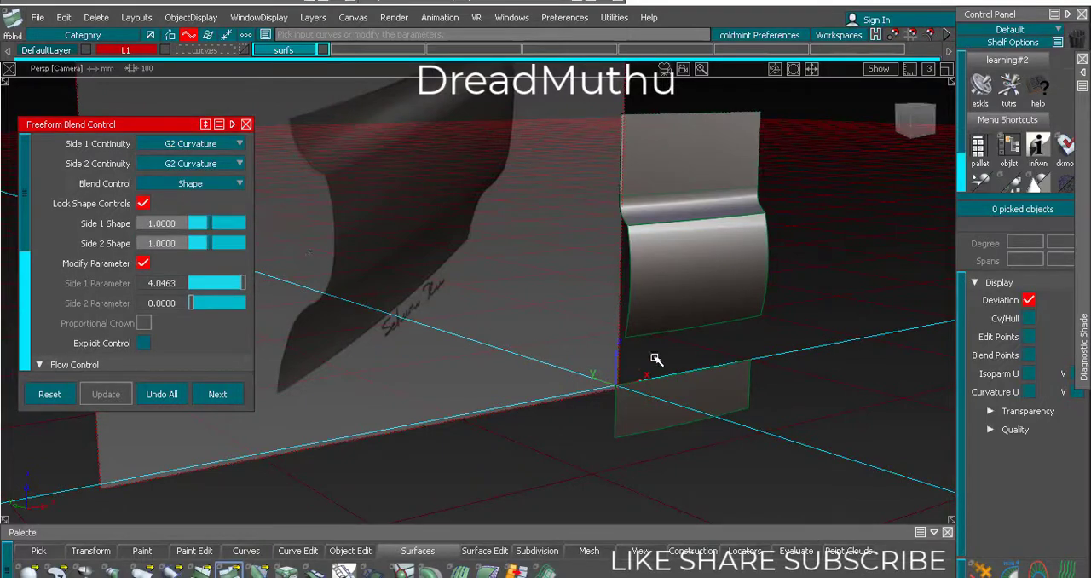
click(687, 333)
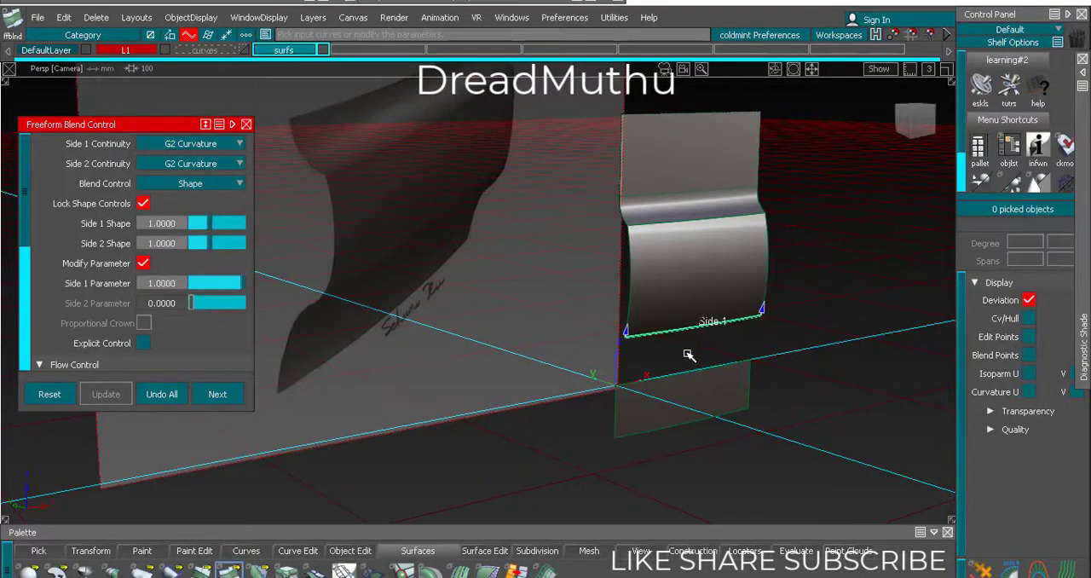
click(684, 378)
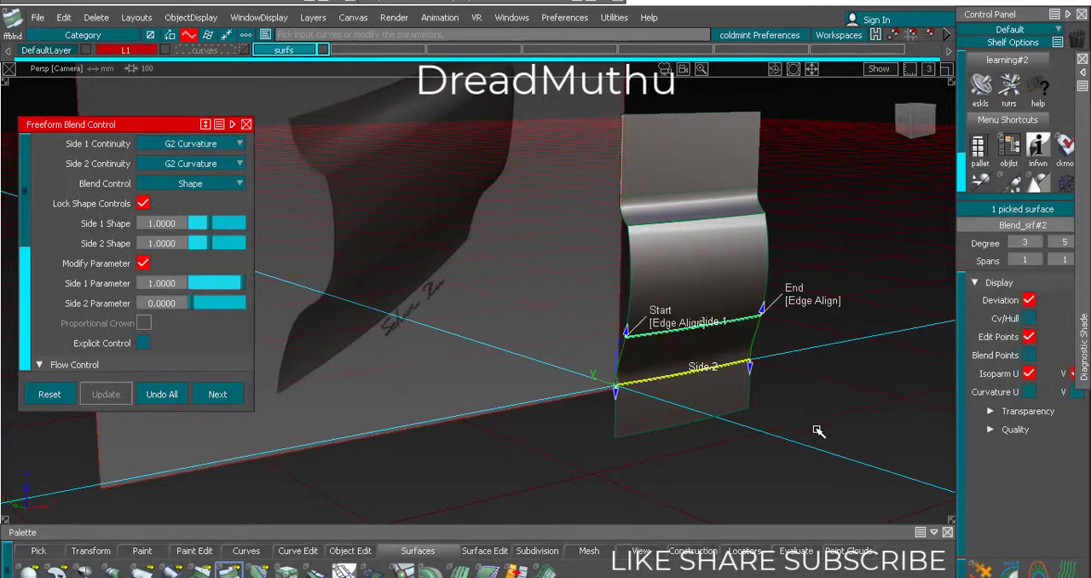
ctrl+shift+drag(817, 431, 820, 399)
alt+shift+drag(572, 380, 470, 208)
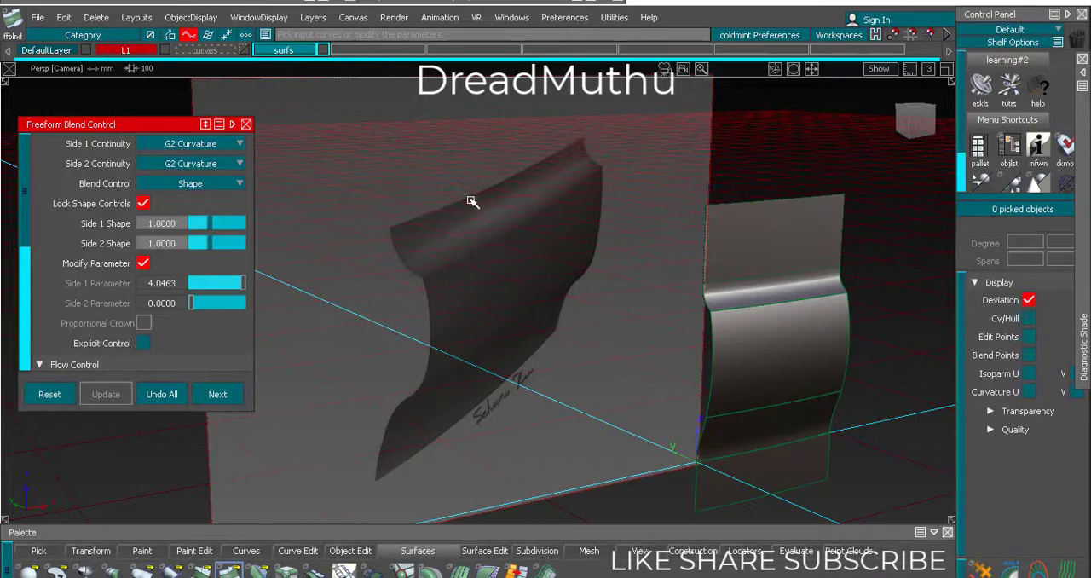
alt+shift+drag(471, 203, 504, 236)
Show the curves layer and raise the upper surface's bottom-curve end CV nearest the reference plane about 6.1 mm in Z
click(245, 51)
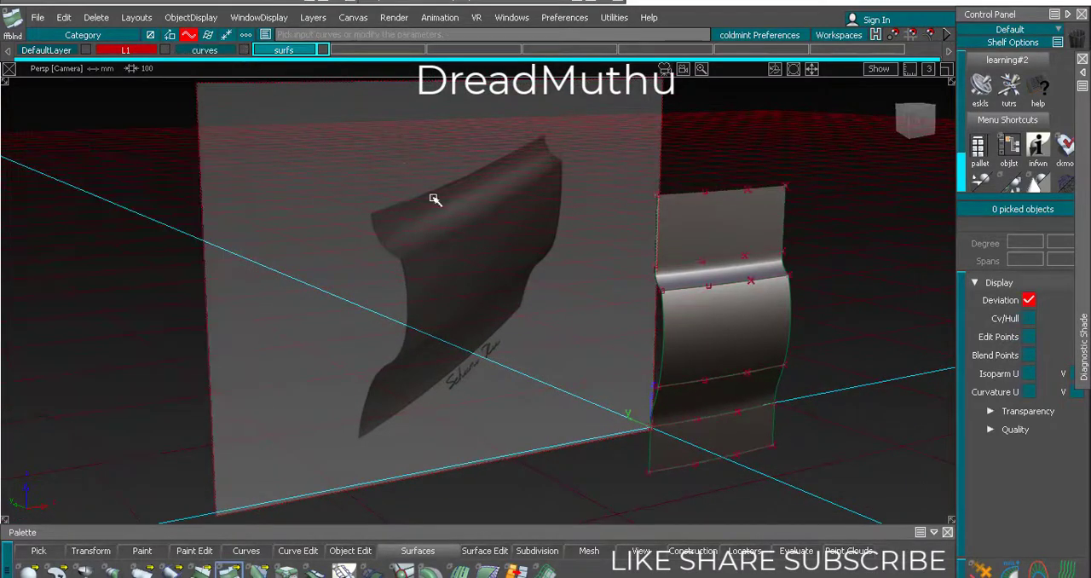
alt+shift+drag(487, 298, 563, 312)
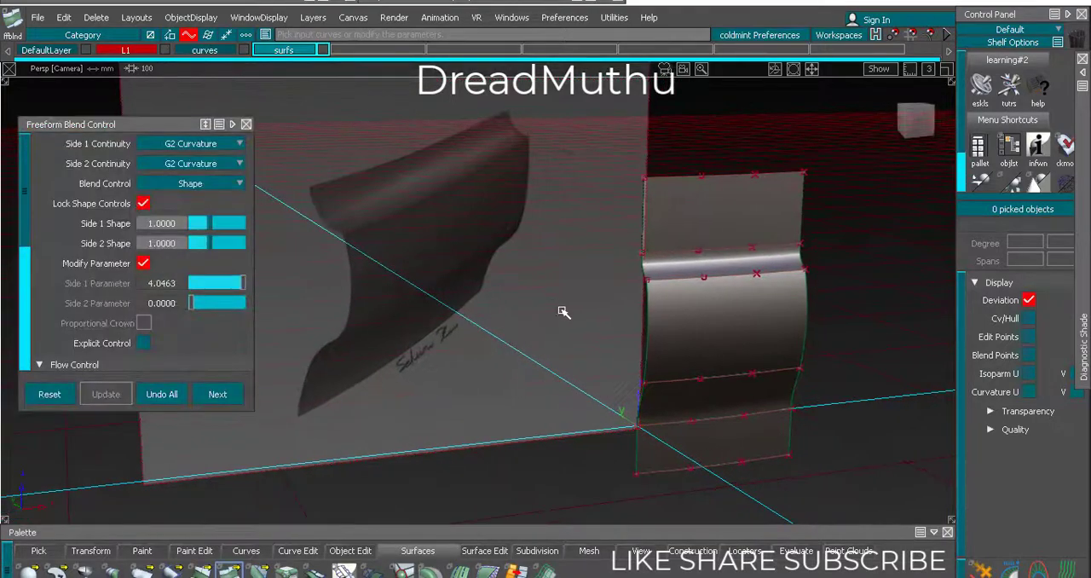
mouse_move(643, 268)
ctrl+shift+mouse_down()
mouse_move(627, 245)
mouse_move(646, 259)
ctrl+shift+mouse_up()
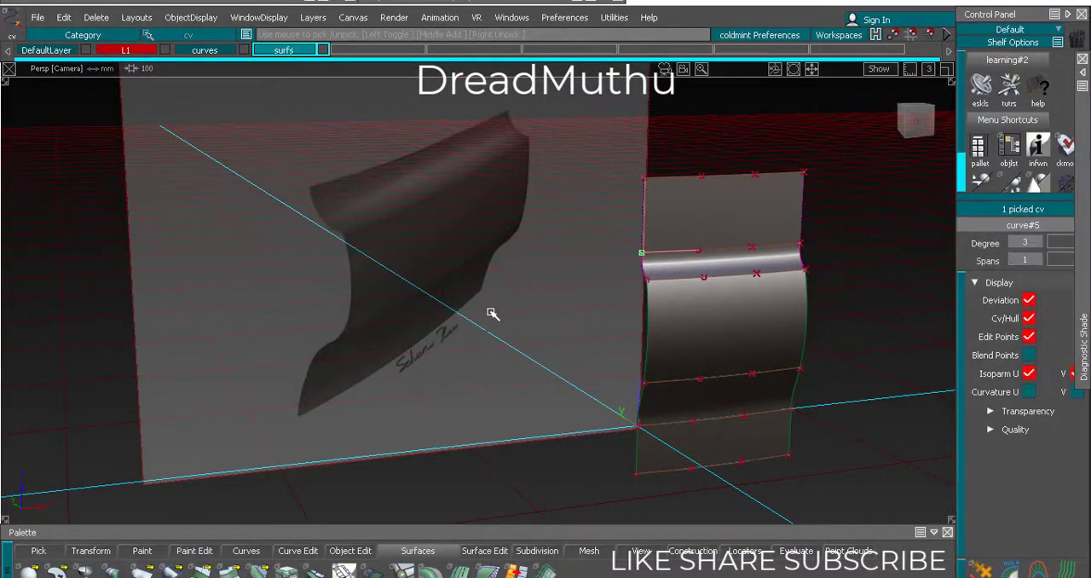
ctrl+shift+middle_drag(498, 335, 495, 336)
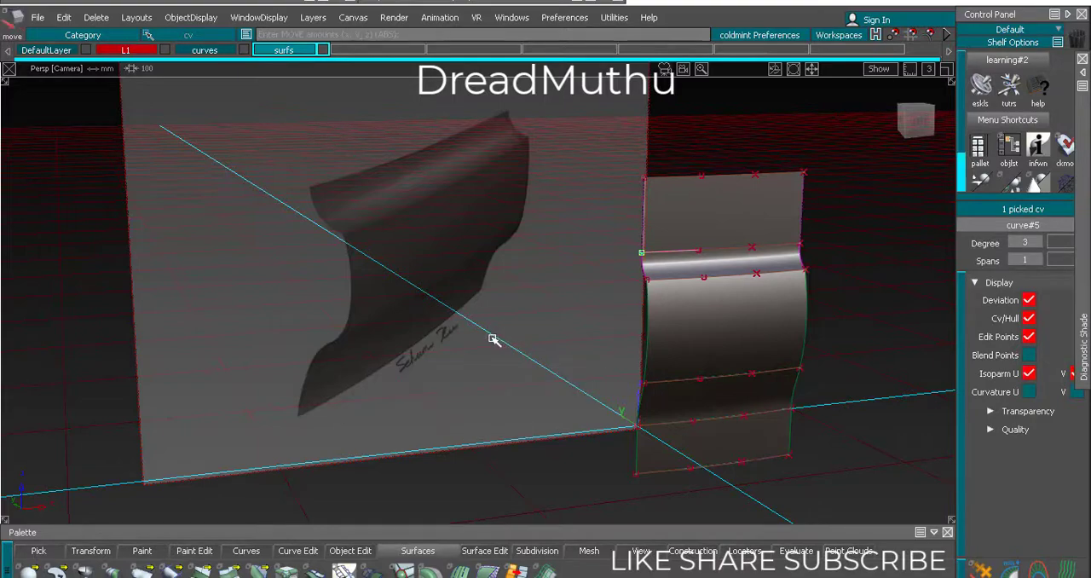
right_drag(495, 334, 491, 332)
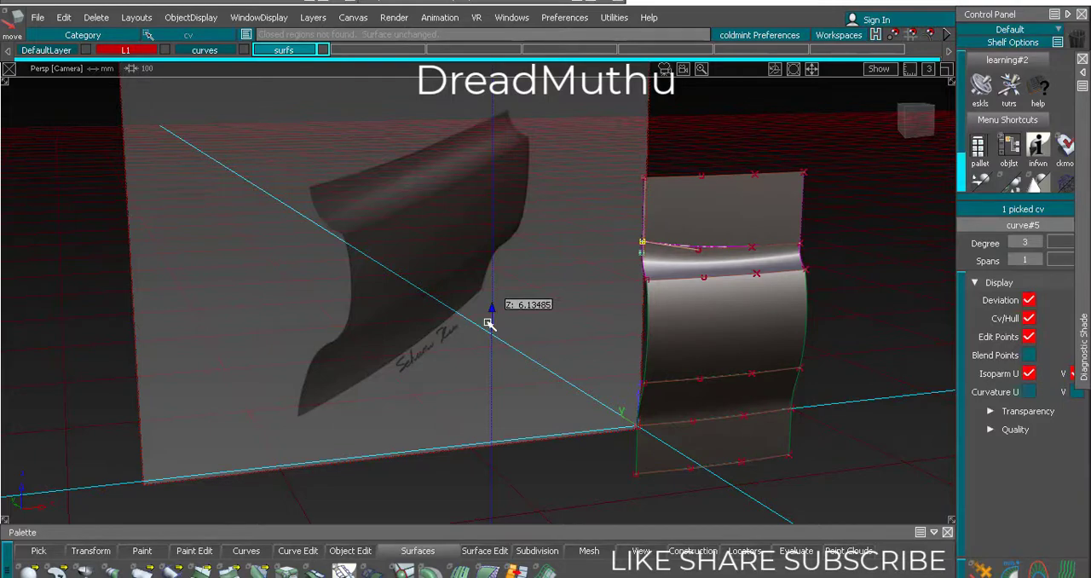
right_drag(488, 322, 487, 322)
Check the upper blend's highlight and lower the raised end CV slightly in Z
alt+shift+drag(574, 334, 577, 344)
alt+shift+right_drag(577, 343, 609, 317)
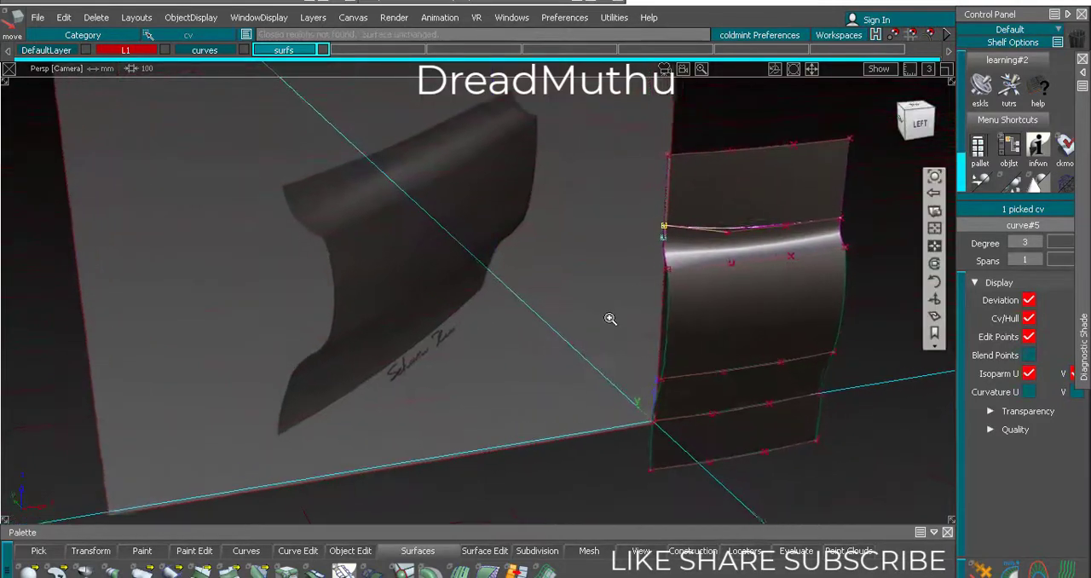
alt+shift+middle_drag(608, 316, 599, 314)
alt+shift+drag(599, 314, 729, 305)
right_drag(706, 279, 706, 285)
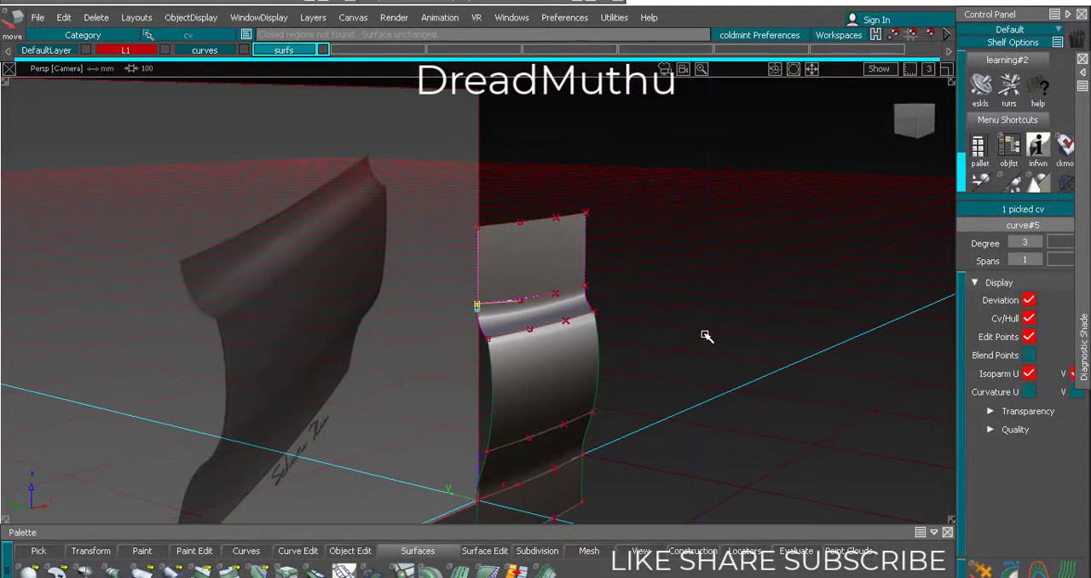
ctrl+shift+drag(706, 336, 665, 322)
Move the end CV of the upper surface's bottom curve nearest the reference plane about 3.3 mm along Y
ctrl+shift+drag(453, 307, 482, 287)
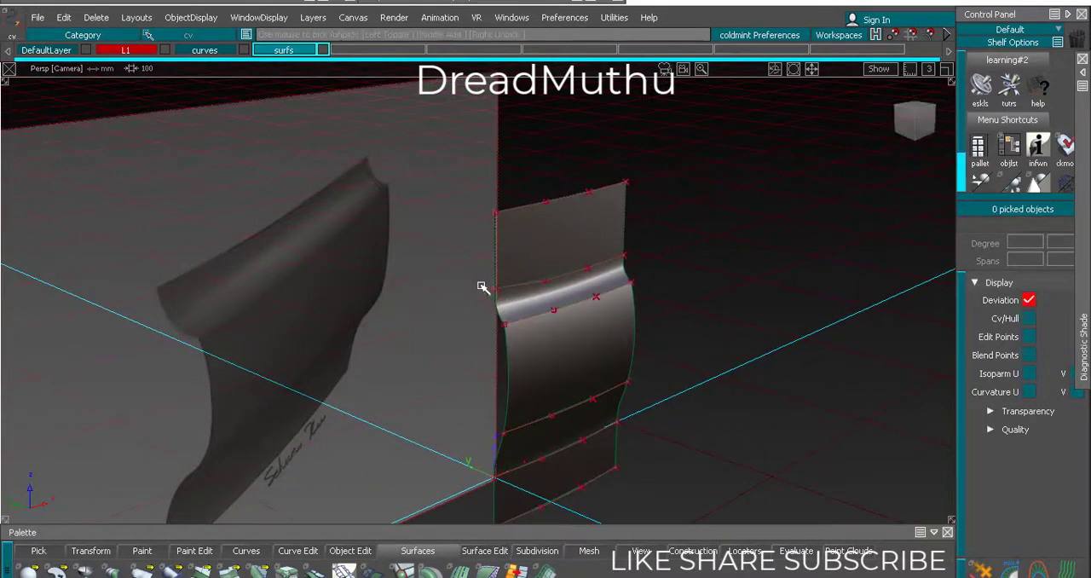
click(507, 295)
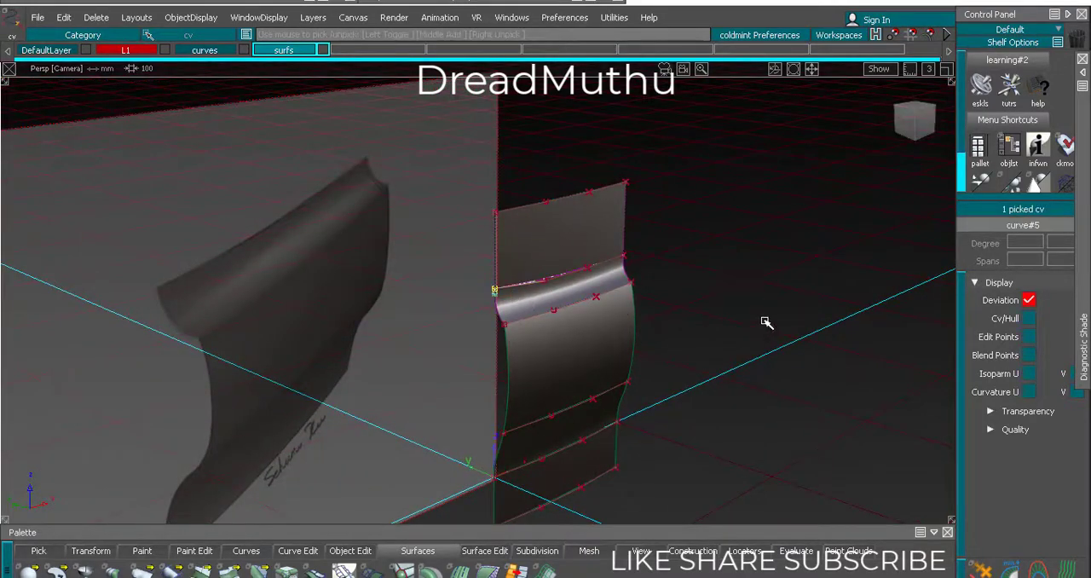
ctrl+shift+middle_drag(776, 395, 777, 393)
middle_drag(825, 443, 817, 445)
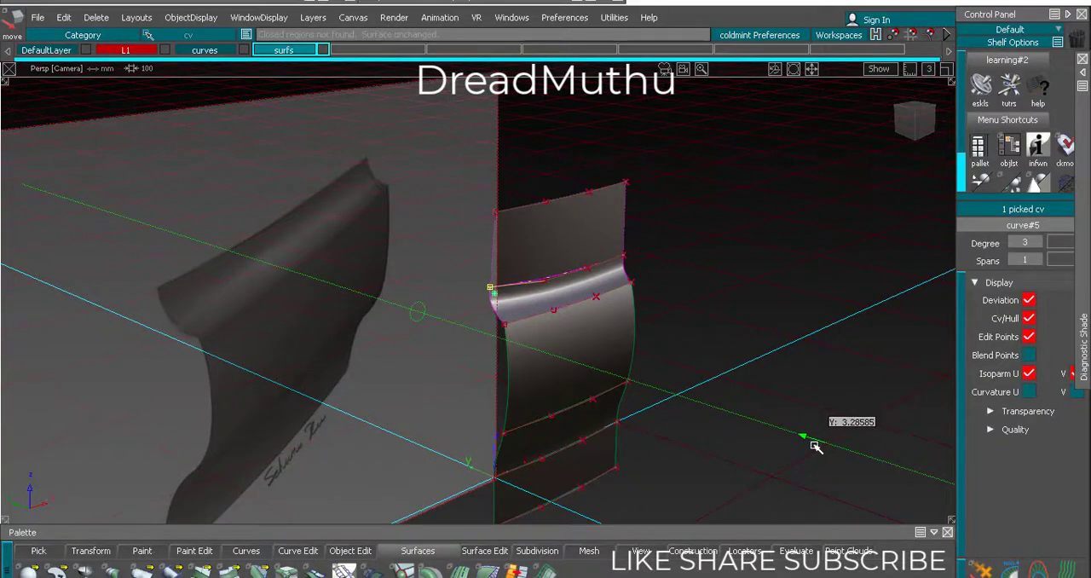
ctrl+shift+drag(761, 423, 765, 401)
mouse_move(752, 393)
alt+shift+mouse_down()
mouse_move(748, 377)
mouse_move(749, 389)
alt+shift+mouse_up()
alt+shift+drag(441, 355, 443, 366)
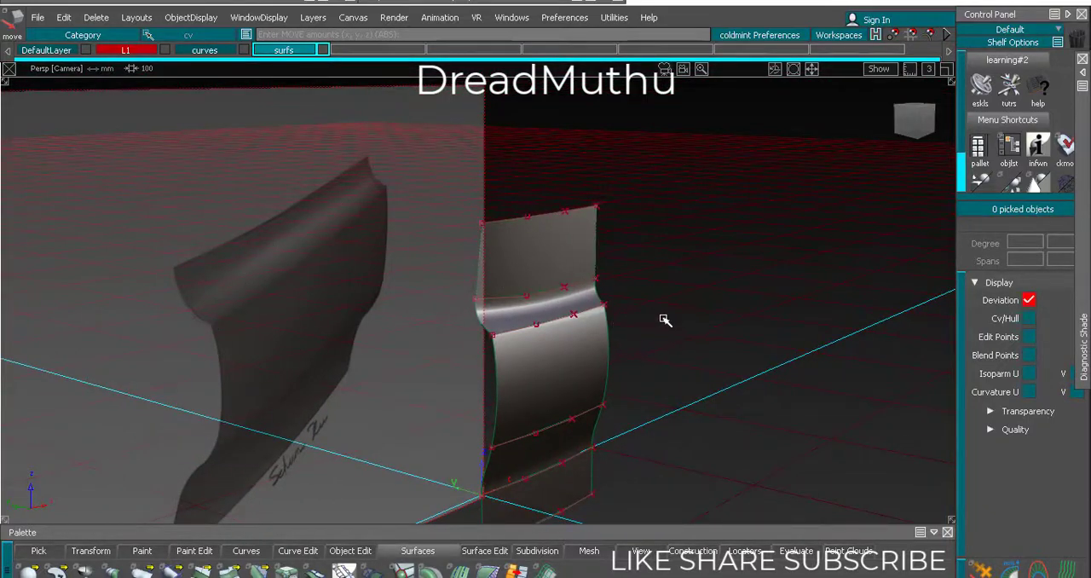
Inspect the reshaped upper blend against the reference image and examine the lower surface's construction curves
alt+shift+drag(665, 320, 634, 335)
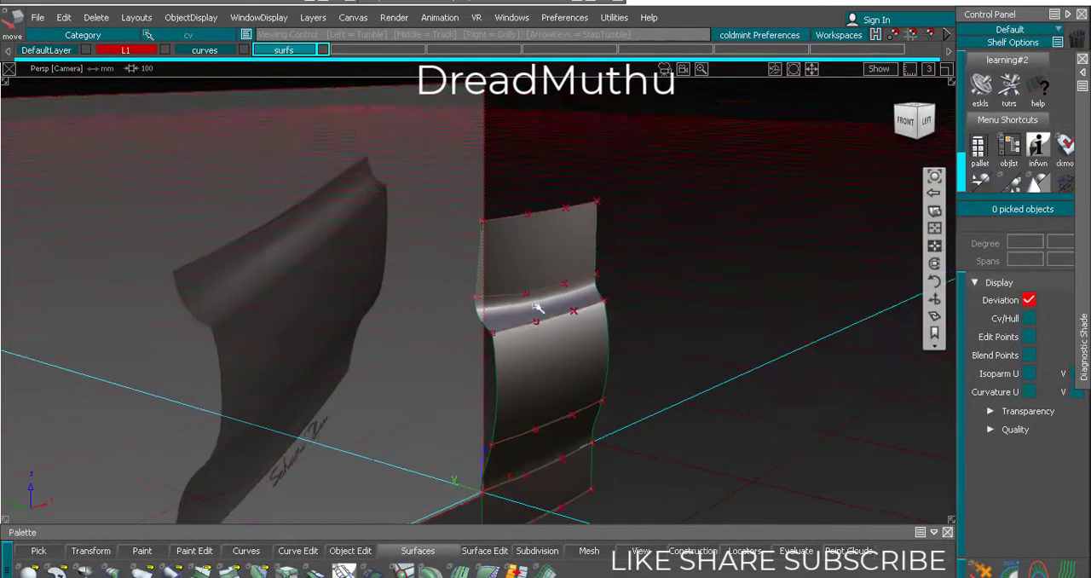
alt+shift+drag(538, 307, 631, 300)
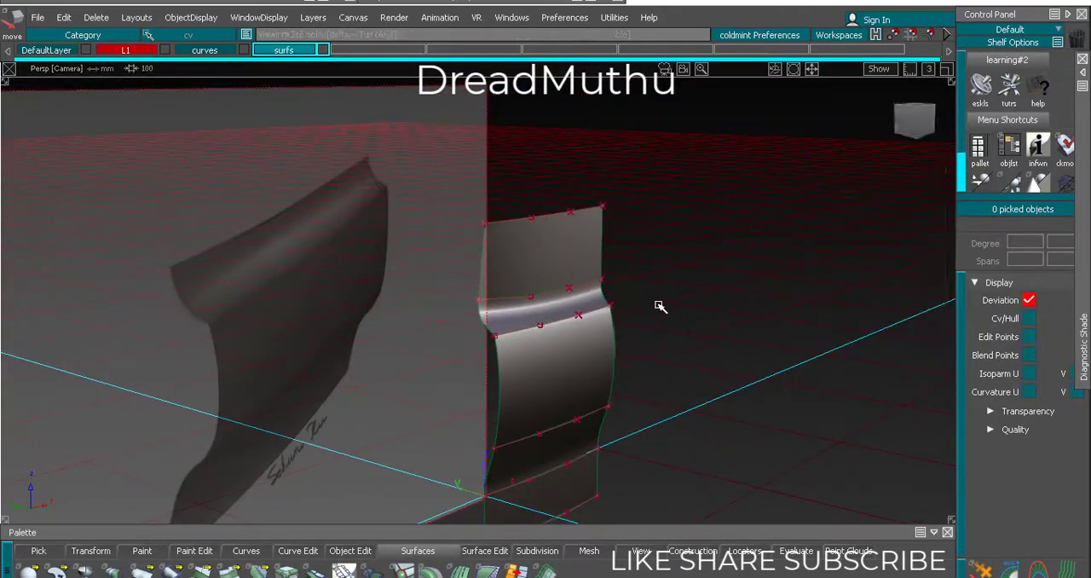
alt+shift+drag(683, 208, 675, 251)
alt+shift+middle_drag(672, 261, 687, 254)
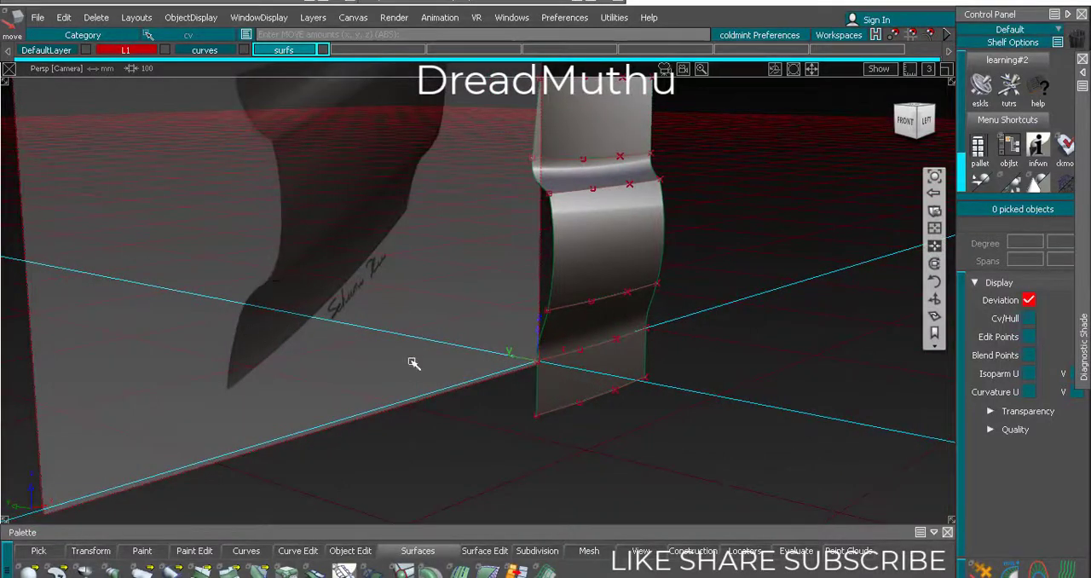
alt+shift+drag(487, 366, 655, 343)
mouse_move(627, 386)
alt+shift+right_down()
mouse_move(627, 417)
mouse_move(665, 491)
alt+shift+right_up()
alt+shift+middle_drag(665, 491, 631, 417)
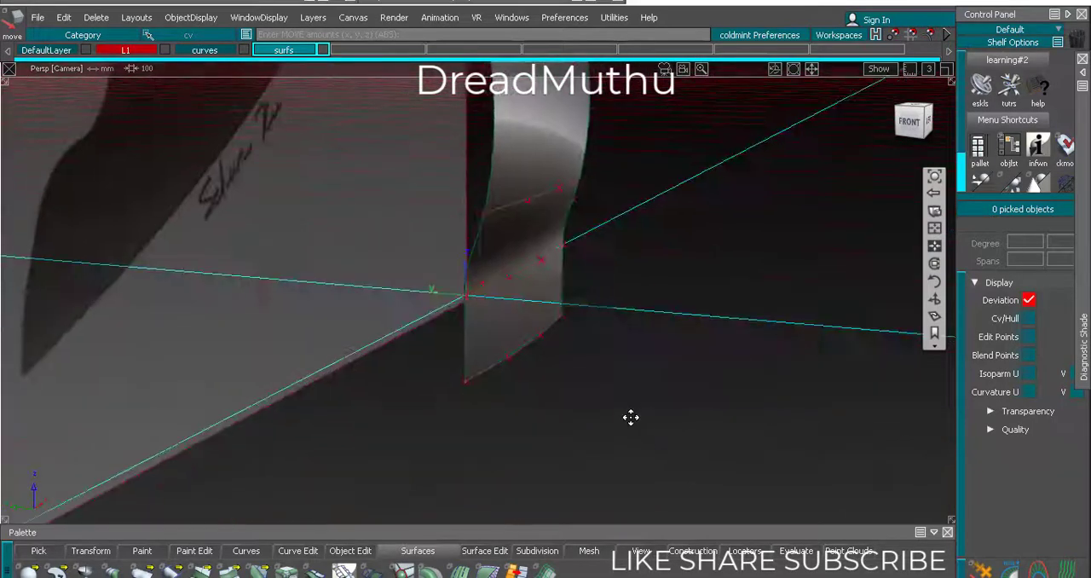
ctrl+shift+drag(631, 432, 634, 351)
Pick the lower surface's two construction curves and shift them together along Y towards the reference image's side
ctrl+shift+click(658, 300)
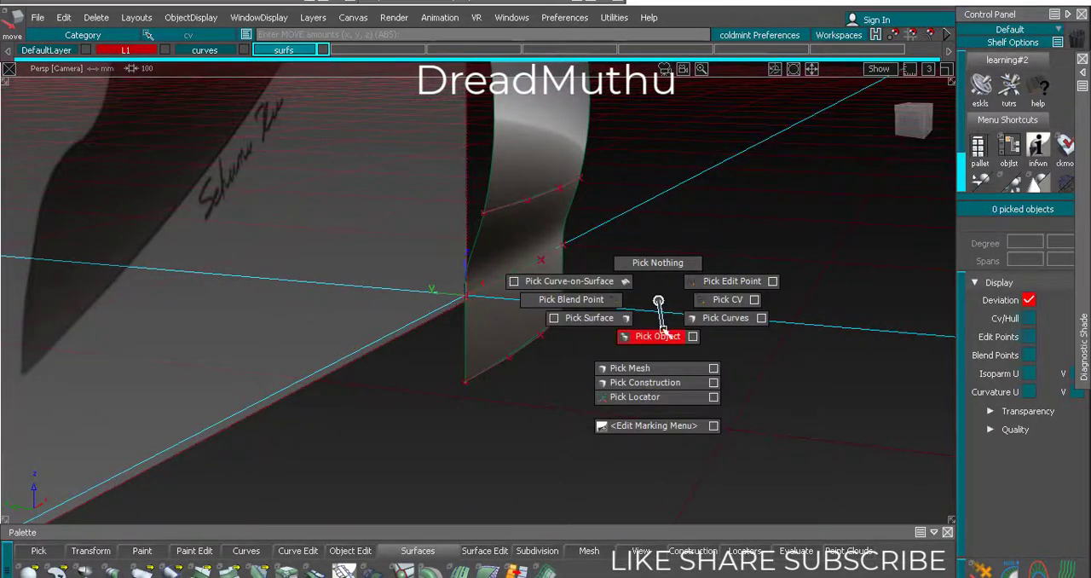
ctrl+shift+drag(709, 317, 712, 318)
drag(527, 380, 539, 388)
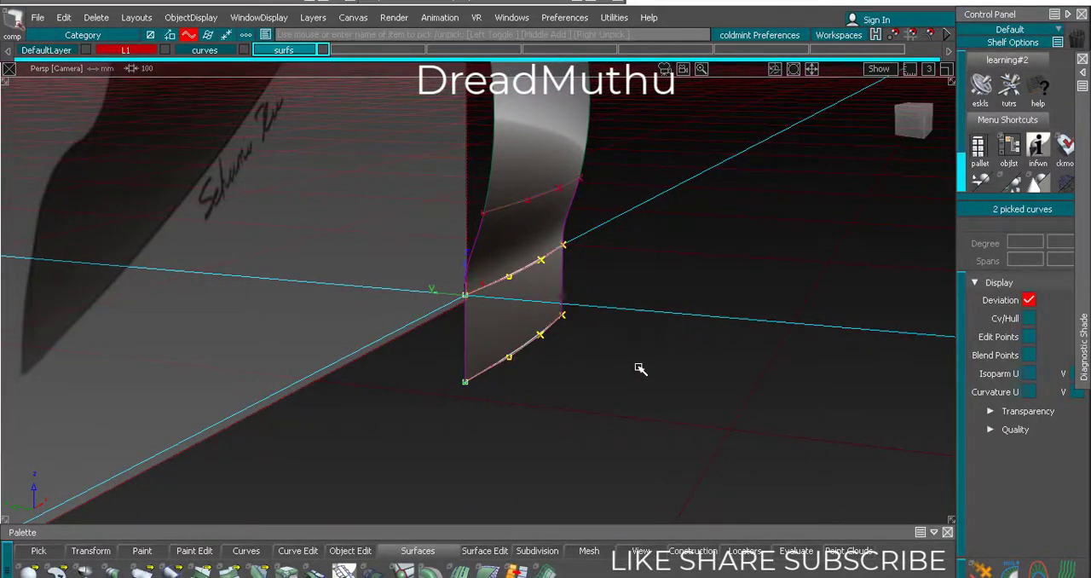
ctrl+shift+right_drag(650, 441, 651, 374)
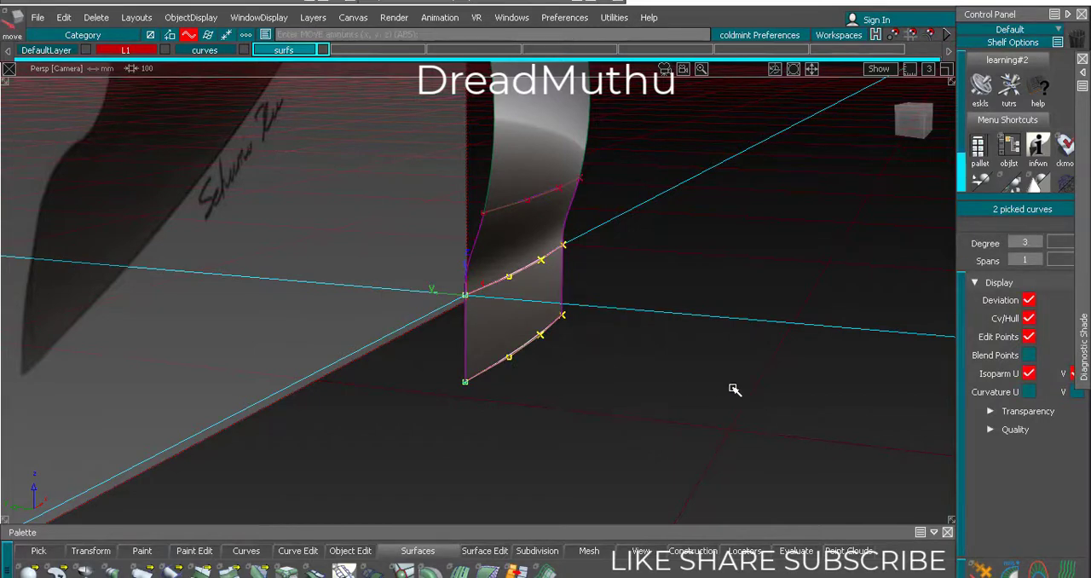
middle_drag(734, 390, 716, 368)
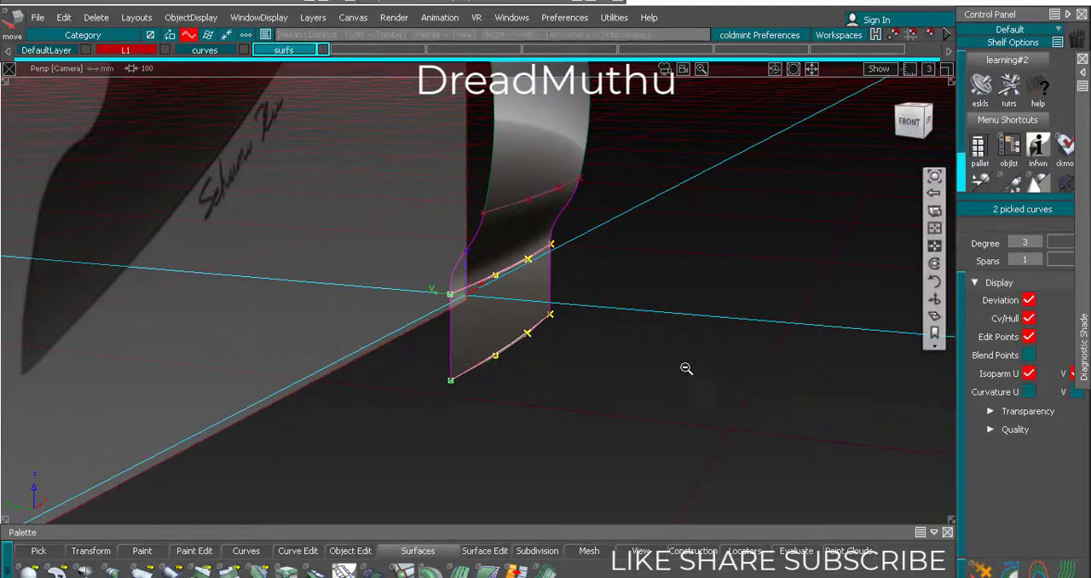
alt+shift+drag(690, 370, 502, 346)
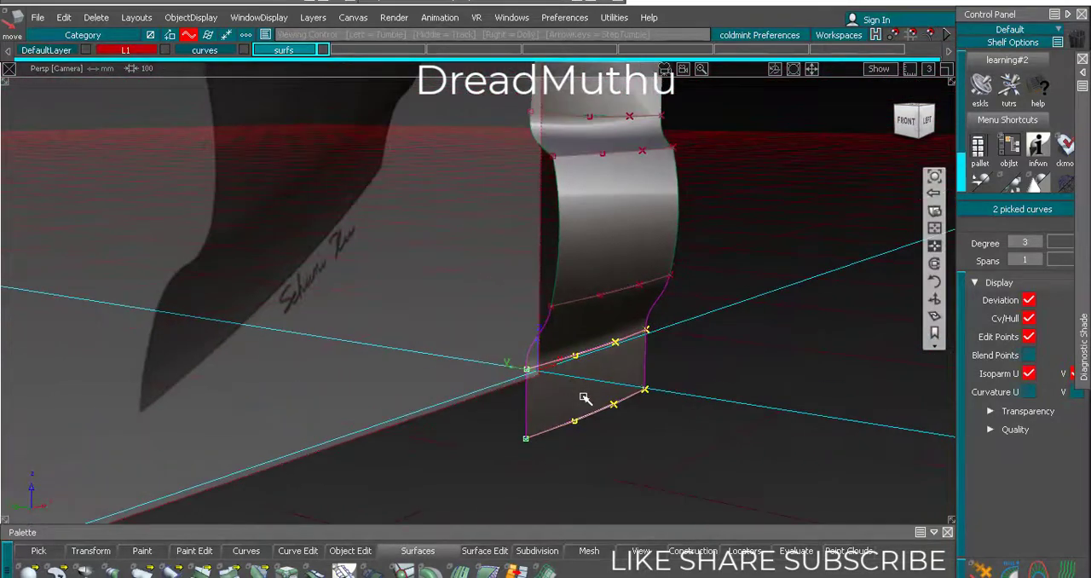
Raise the lower surface's two construction curves about 7 mm in Z and clear the selection
ctrl+shift+middle_drag(742, 474, 743, 439)
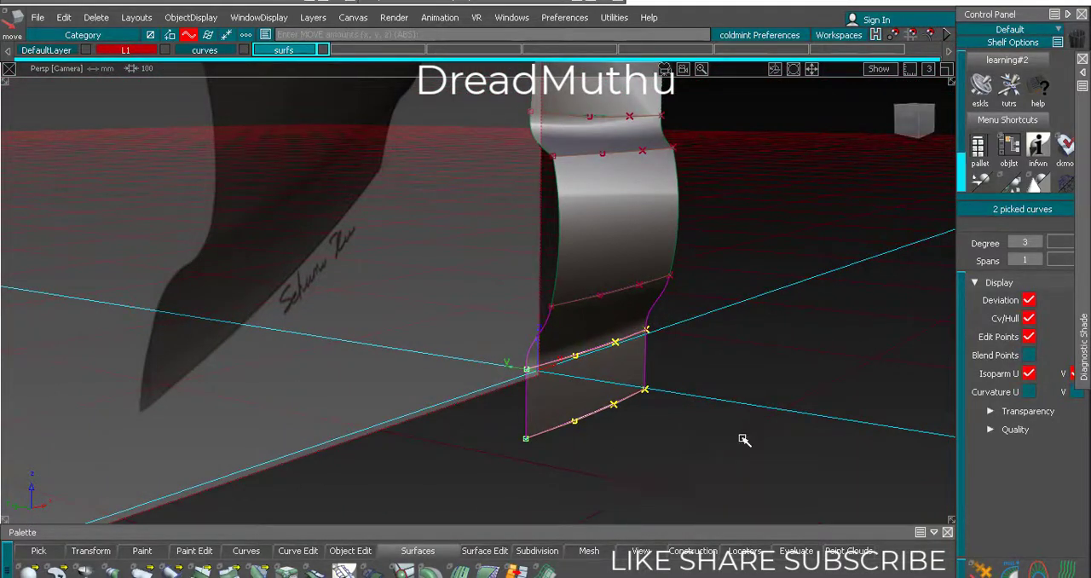
right_drag(743, 439, 744, 420)
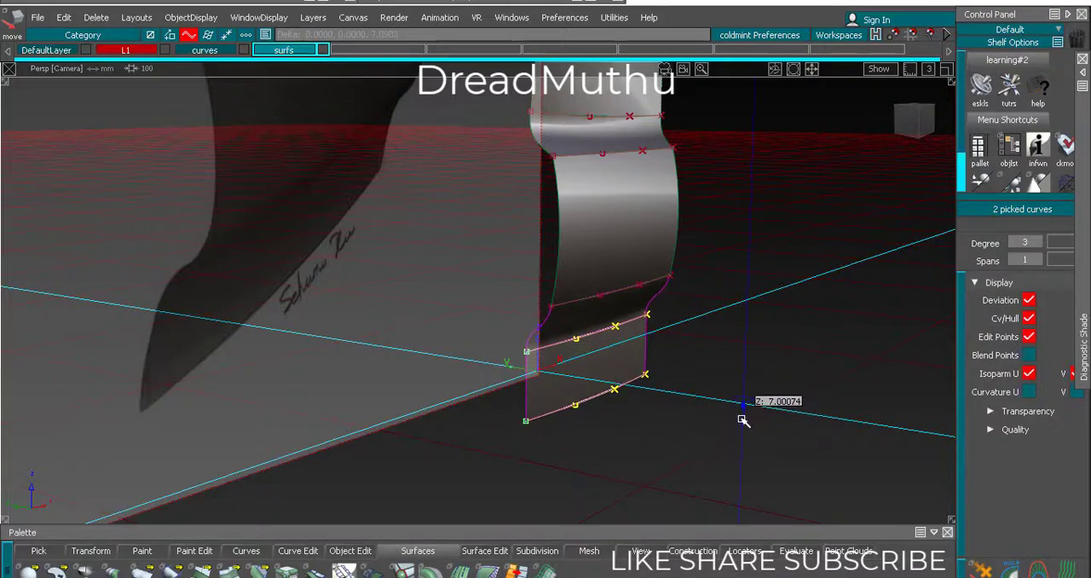
alt+shift+drag(744, 421, 431, 312)
click(407, 383)
alt+shift+drag(408, 384, 492, 401)
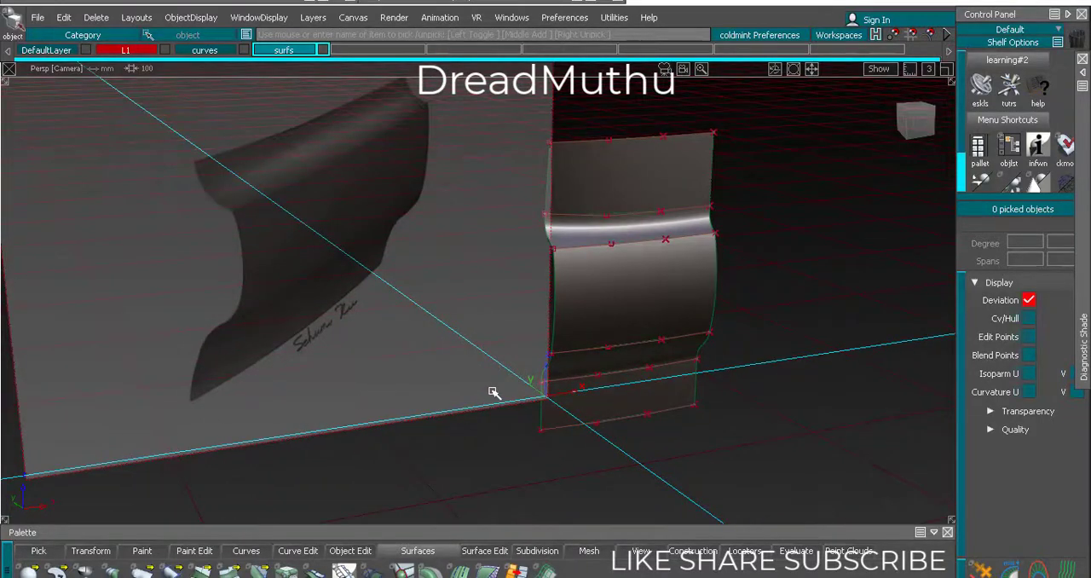
Move the end CVs of both lower curves nearest the reference plane about 5.6 mm along Y
mouse_move(475, 434)
ctrl+shift+mouse_down()
mouse_move(476, 390)
mouse_move(538, 414)
ctrl+shift+mouse_up()
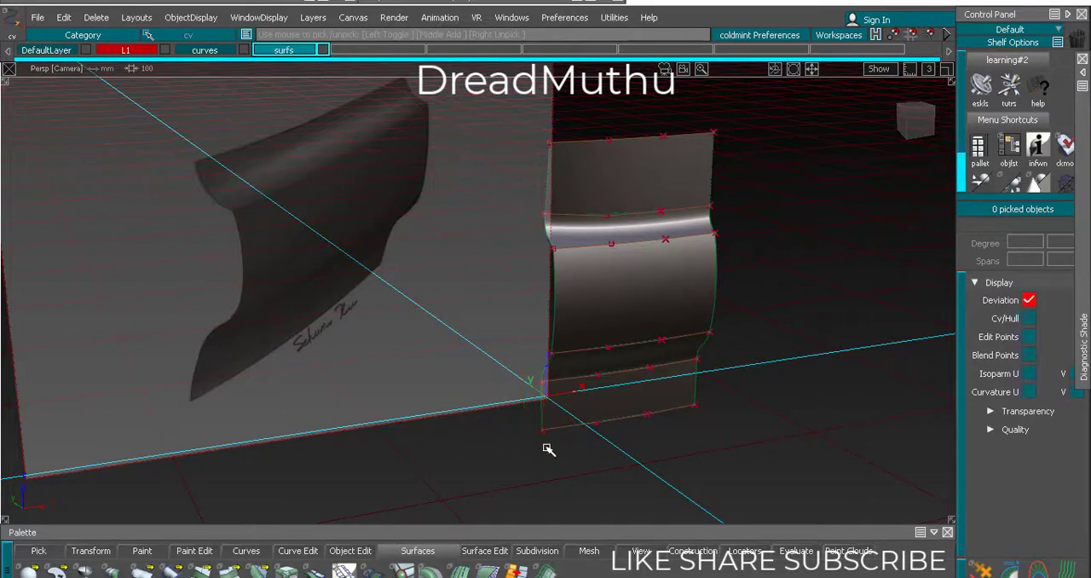
click(542, 431)
mouse_move(696, 494)
ctrl+shift+mouse_down()
mouse_move(691, 464)
mouse_move(689, 480)
ctrl+shift+mouse_up()
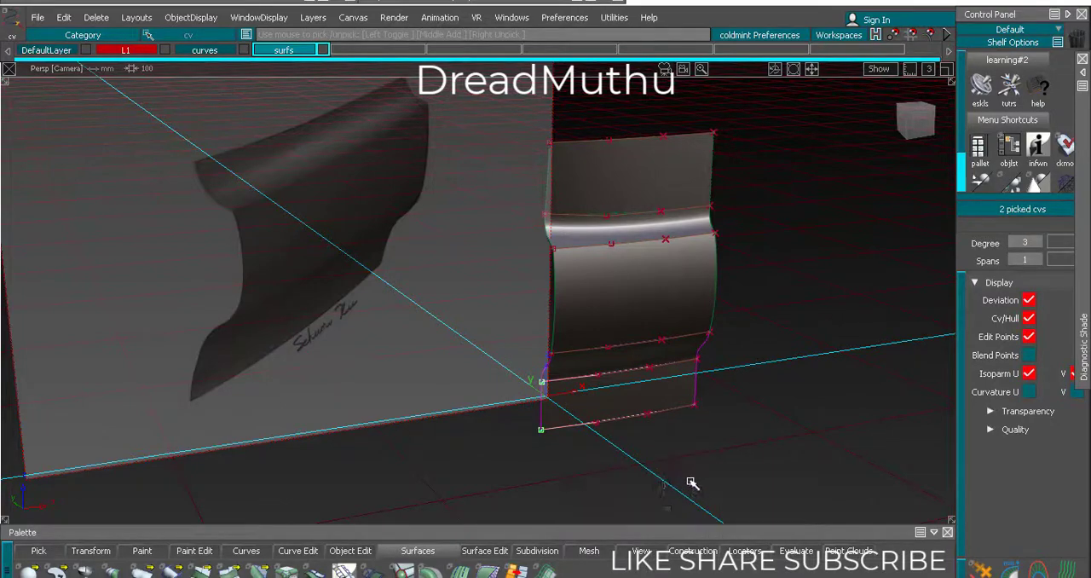
middle_drag(591, 485, 585, 485)
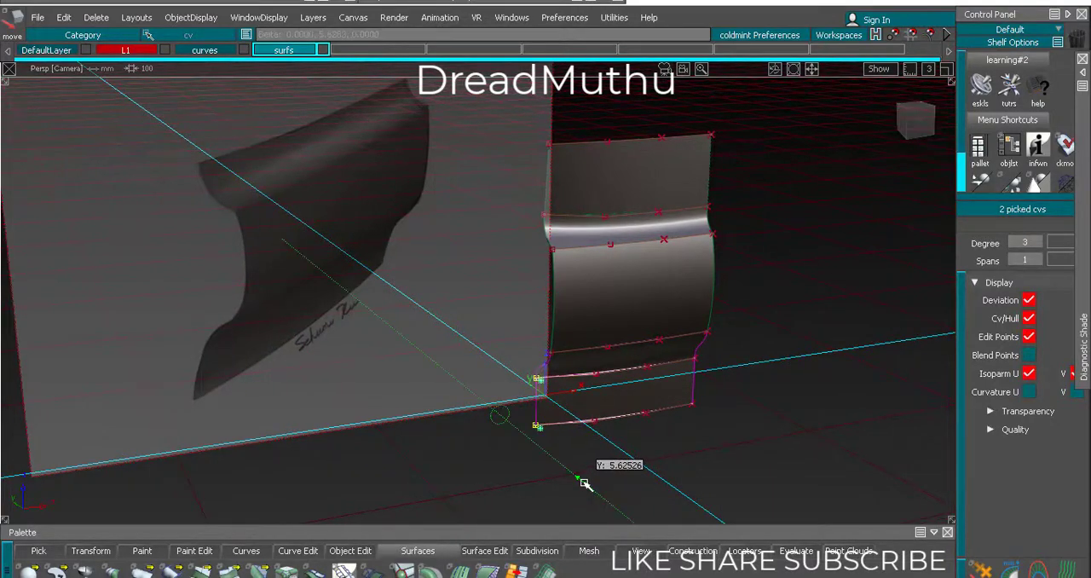
ctrl+shift+drag(463, 422, 464, 459)
Compare the reshaped lower blend with the reference image from other angles and open the layer commands
alt+shift+drag(474, 433, 613, 404)
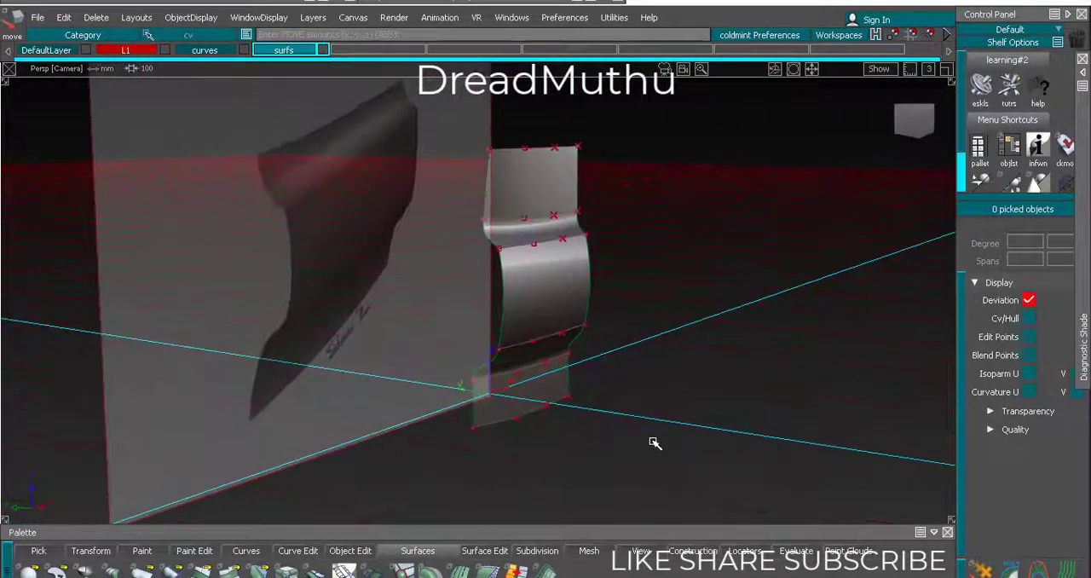
alt+shift+drag(653, 442, 620, 379)
click(313, 17)
click(320, 51)
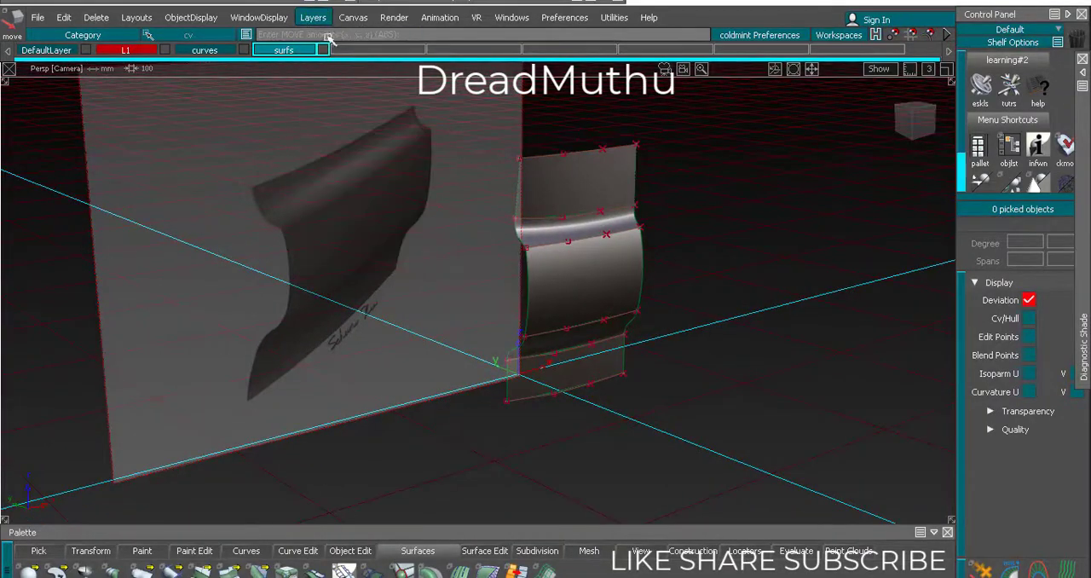